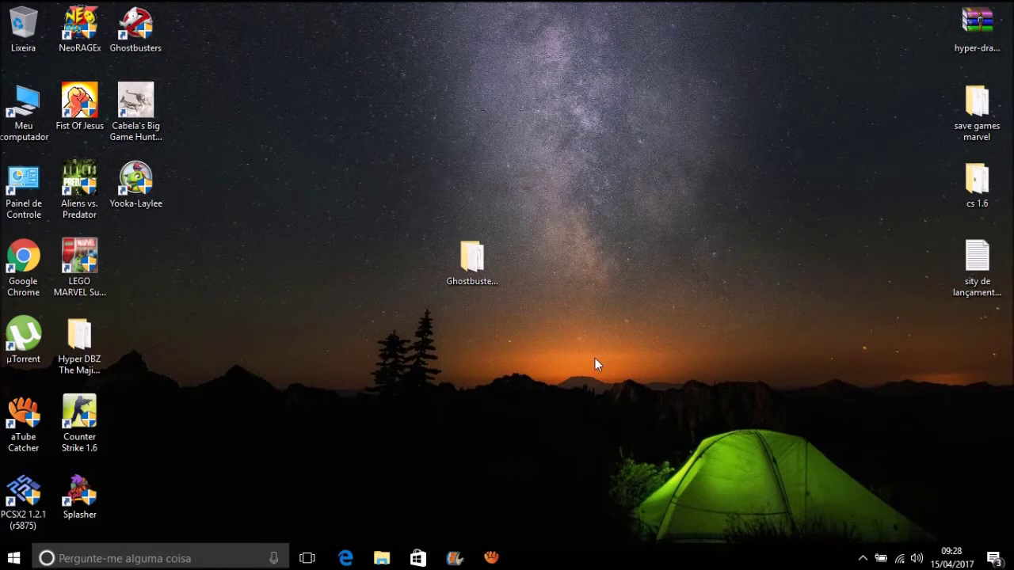
left_click(473, 261)
left_click(527, 353)
left_click(472, 257)
left_click(509, 365)
left_click(459, 252)
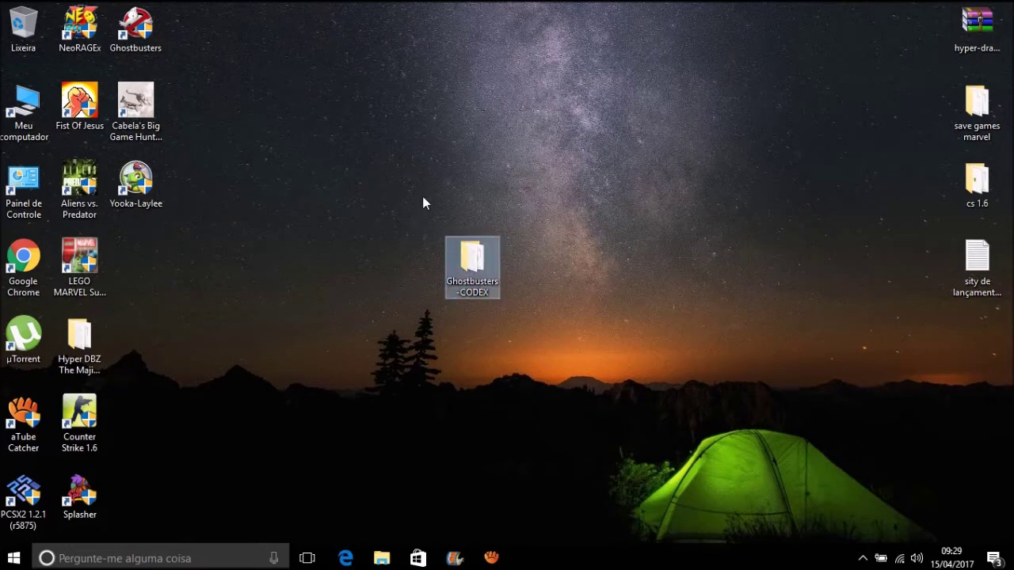
left_click_drag(513, 345, 418, 184)
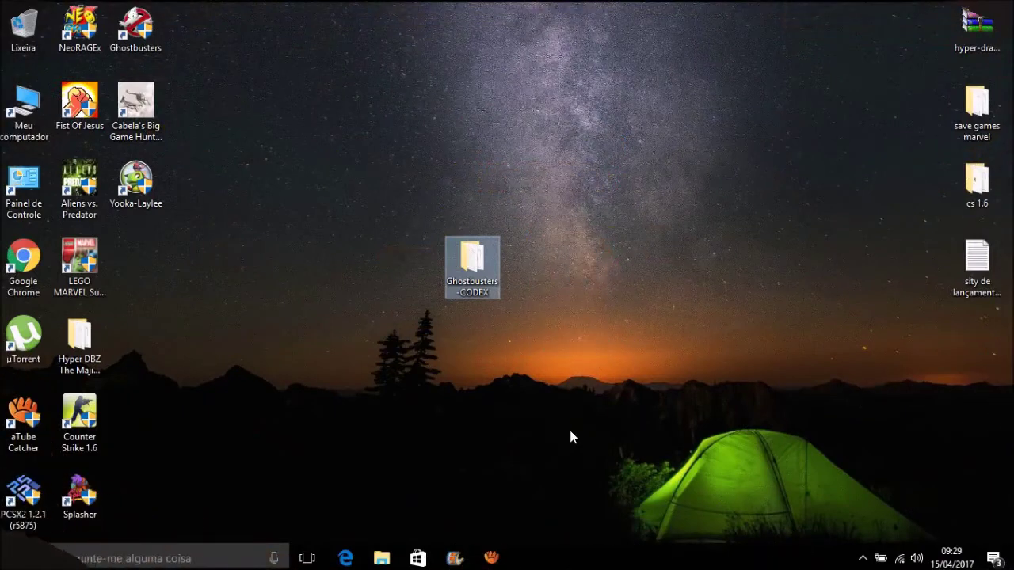
left_click(541, 336)
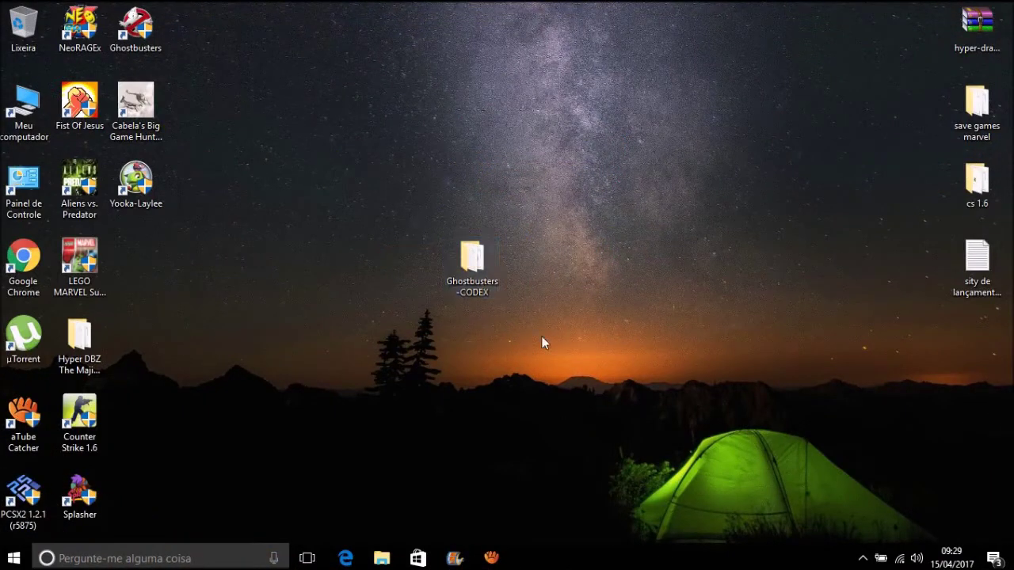
left_click(464, 269)
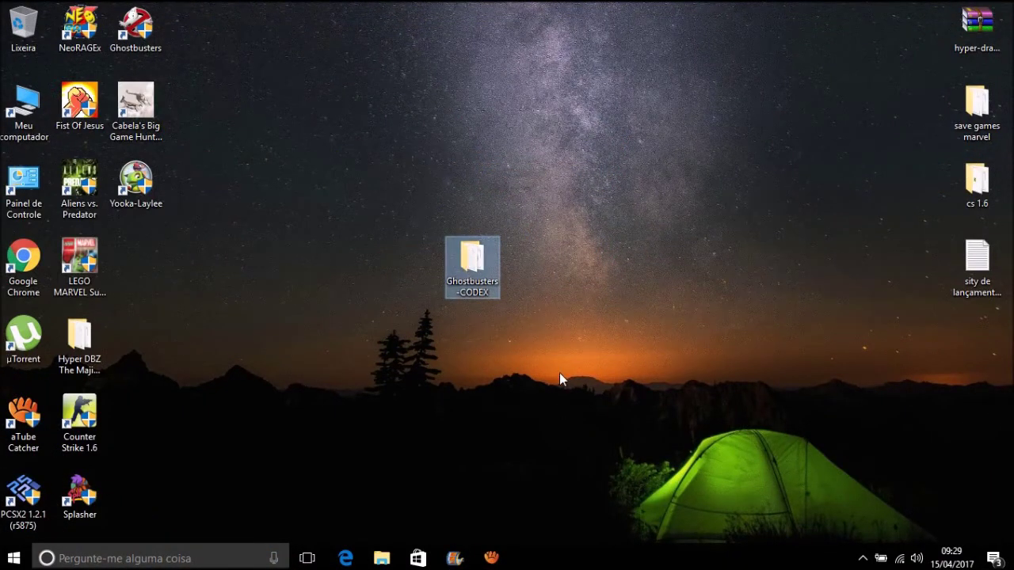
left_click(391, 153)
left_click(472, 265)
left_click_drag(386, 95, 532, 378)
left_click(434, 271)
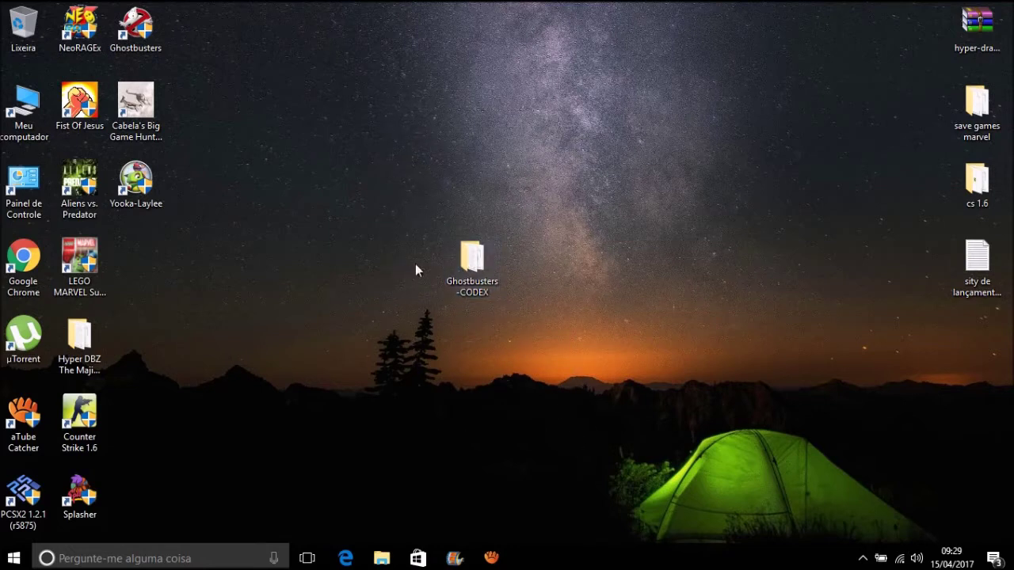
left_click_drag(533, 307, 444, 228)
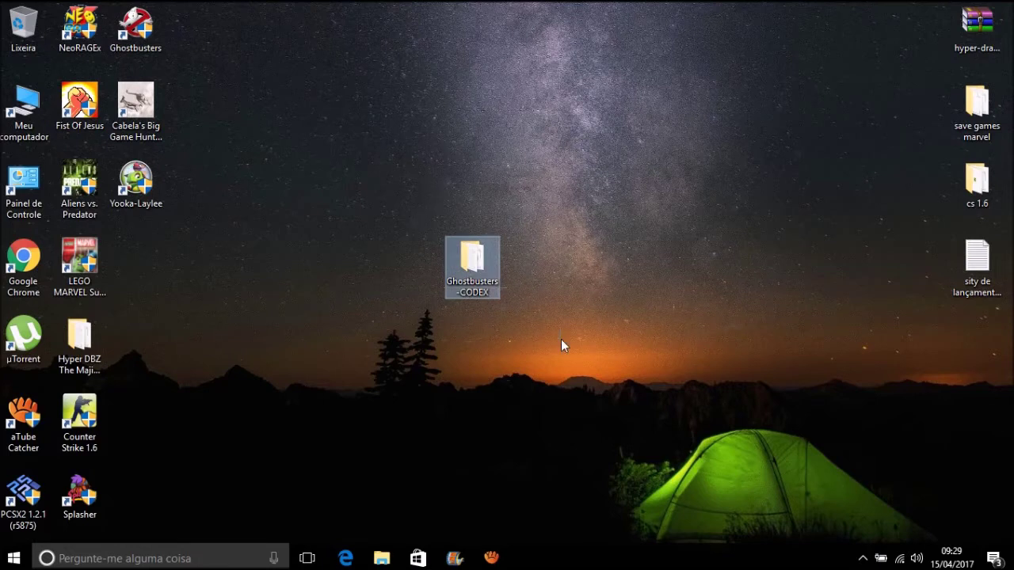
left_click_drag(574, 388, 396, 138)
left_click(532, 384)
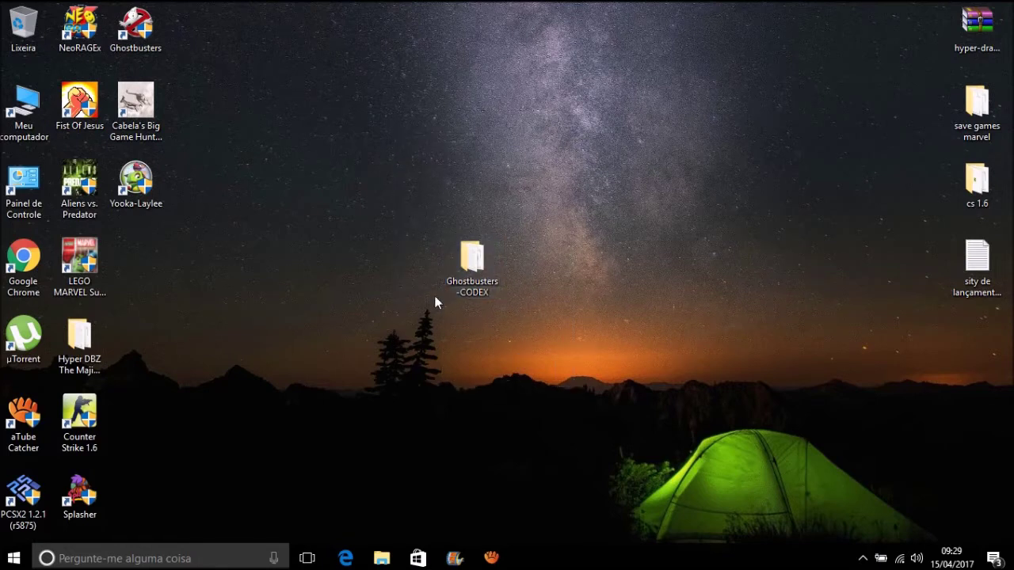
mouse_move(470, 276)
left_click_drag(552, 369, 409, 188)
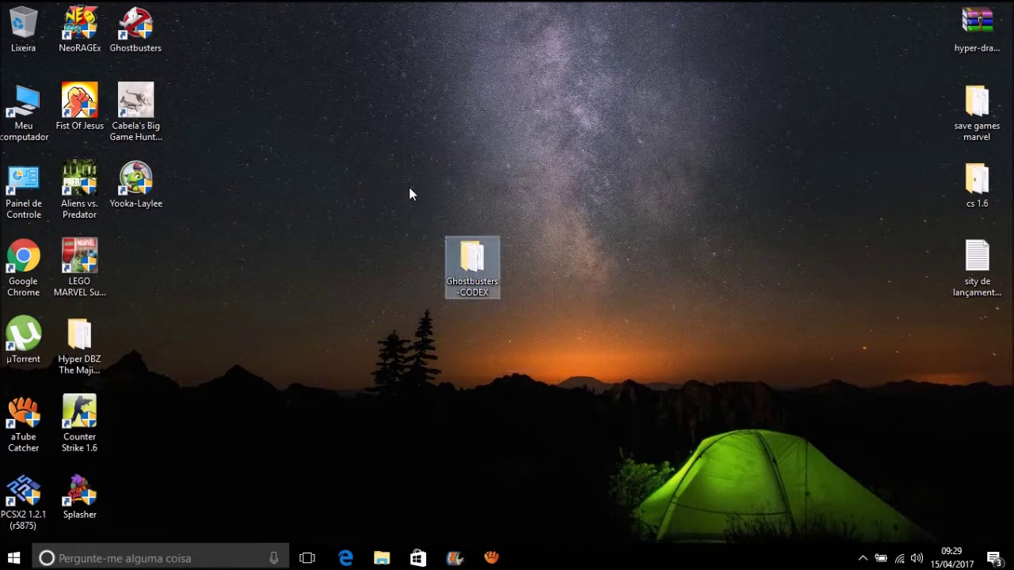
left_click_drag(543, 381, 477, 293)
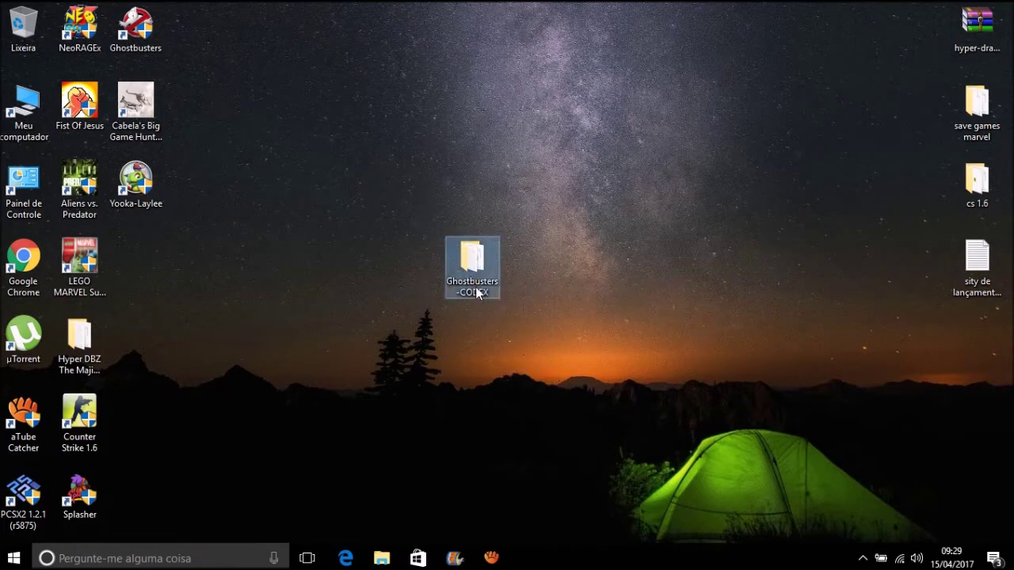
left_click_drag(515, 336, 461, 286)
left_click_drag(516, 330, 409, 171)
left_click_drag(537, 346, 378, 141)
left_click(551, 358)
left_click_drag(550, 358, 577, 395)
left_click(578, 396)
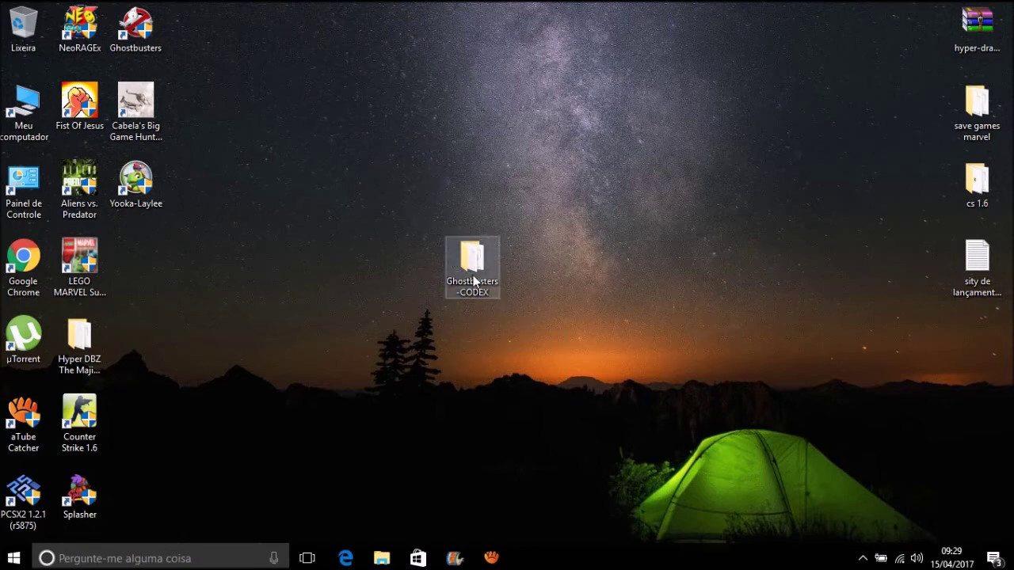
left_click_drag(537, 402, 375, 142)
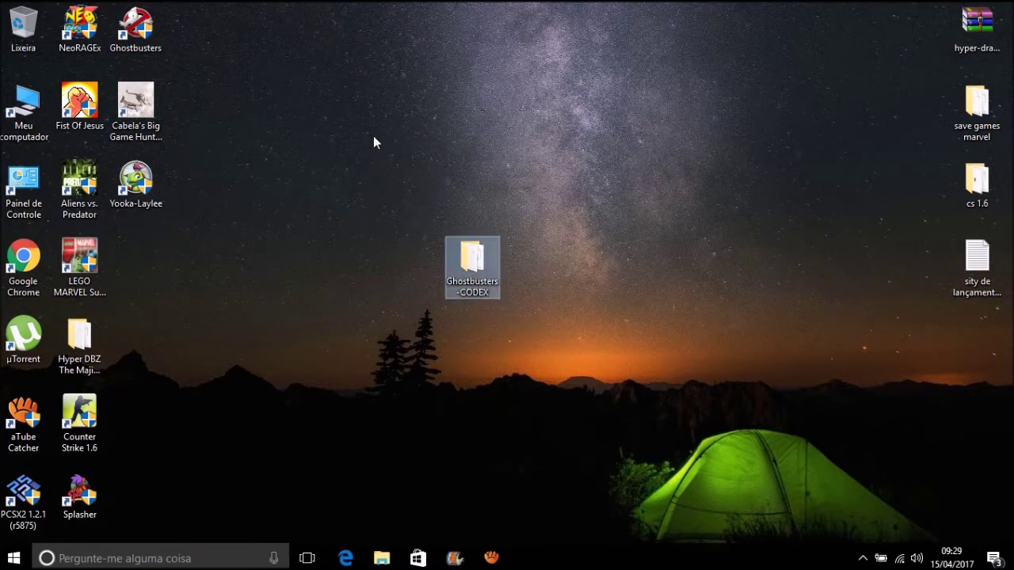
left_click(580, 396)
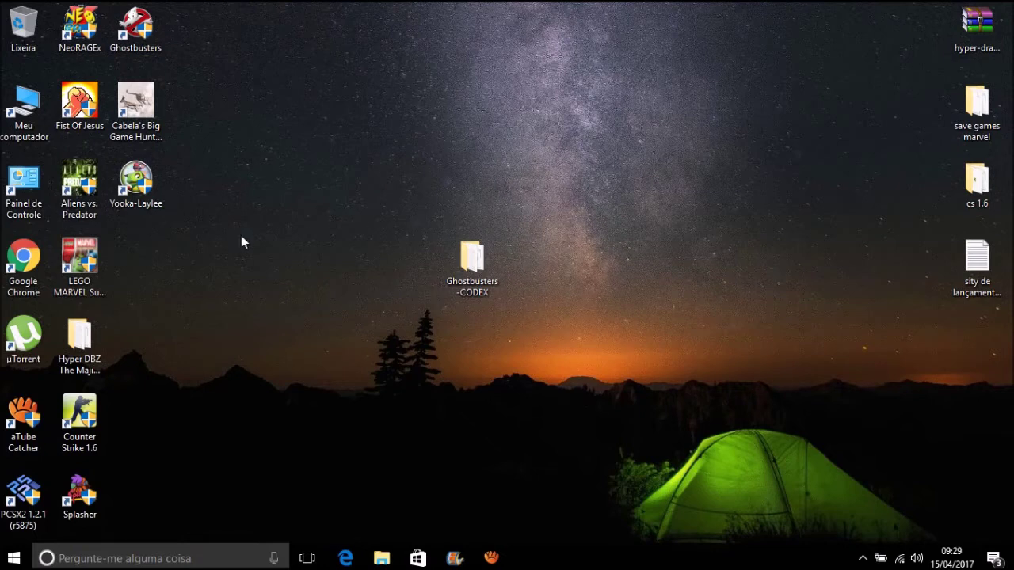
left_click(452, 288)
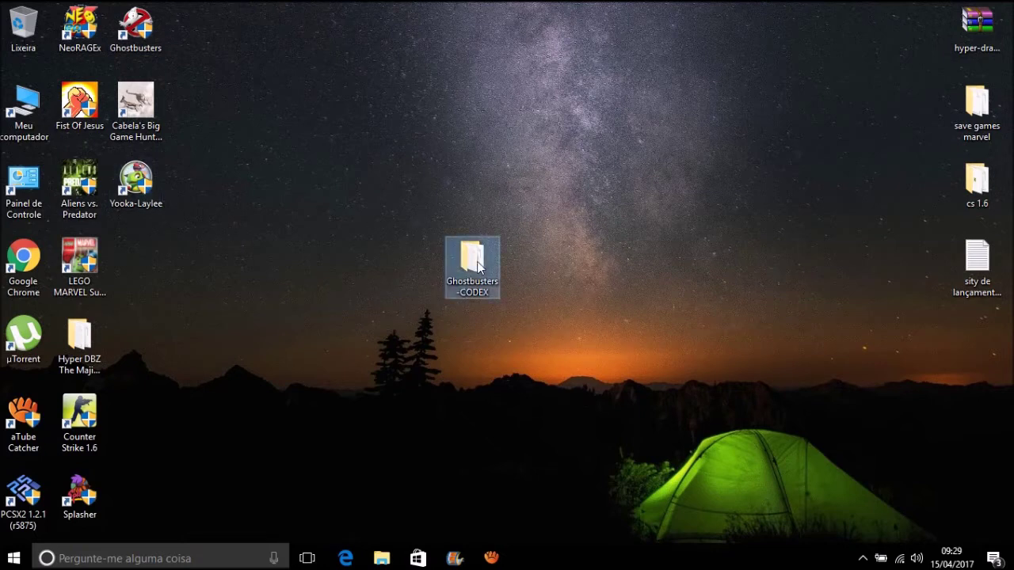
left_click_drag(344, 85, 593, 385)
mouse_move(473, 279)
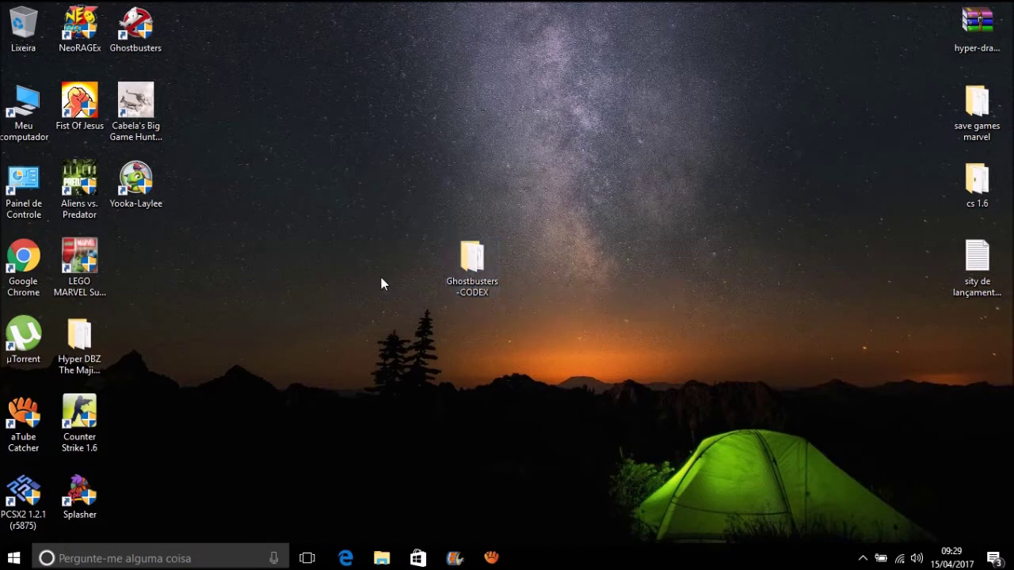
- Open the Ghostbusters-CODEX folder on the desktop and mount the codex-ghostbusters disc image
double_click(461, 264)
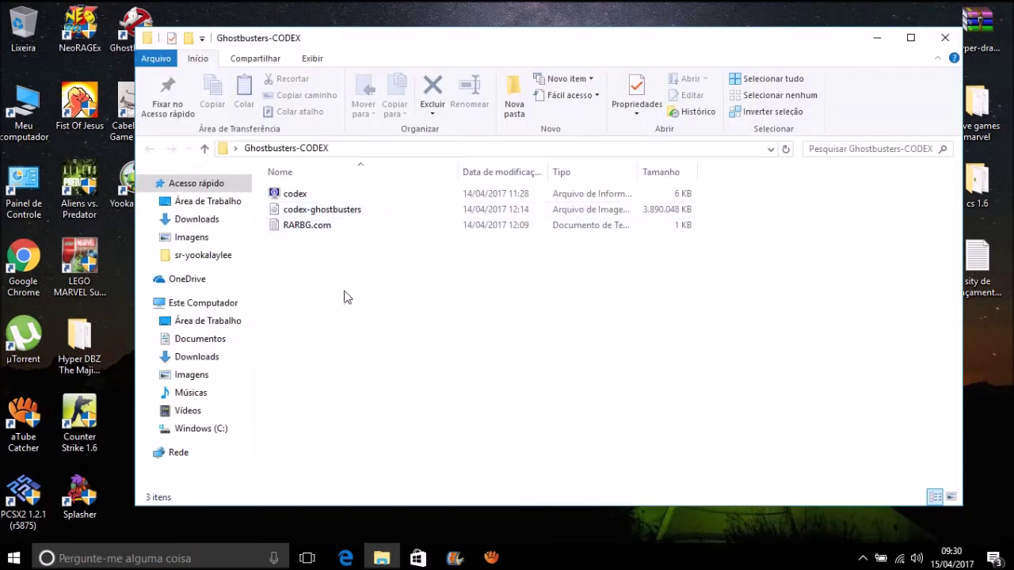
left_click_drag(344, 297, 282, 190)
left_click(449, 319)
left_click(315, 211)
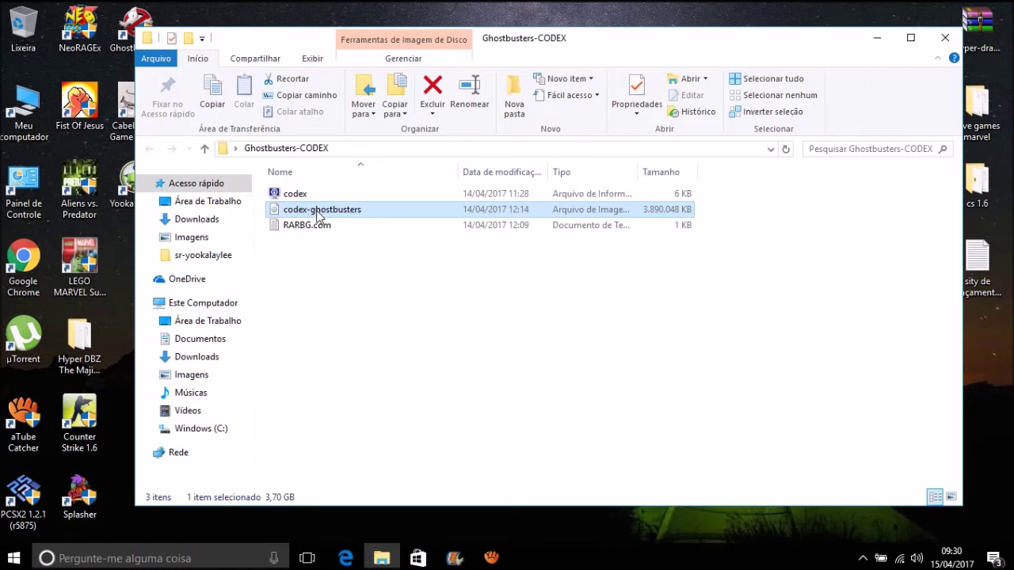
key("shift+F10")
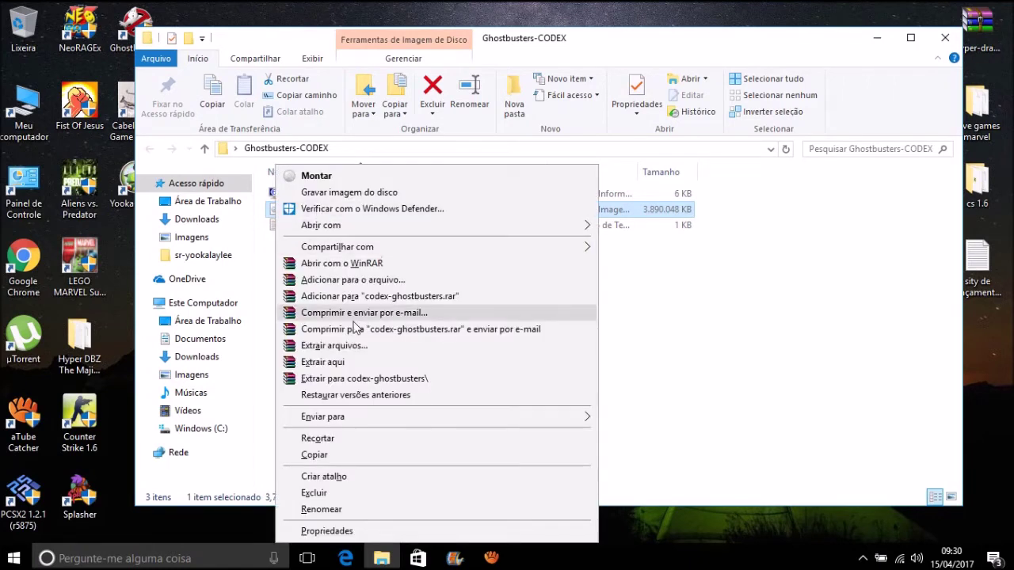
left_click(647, 210)
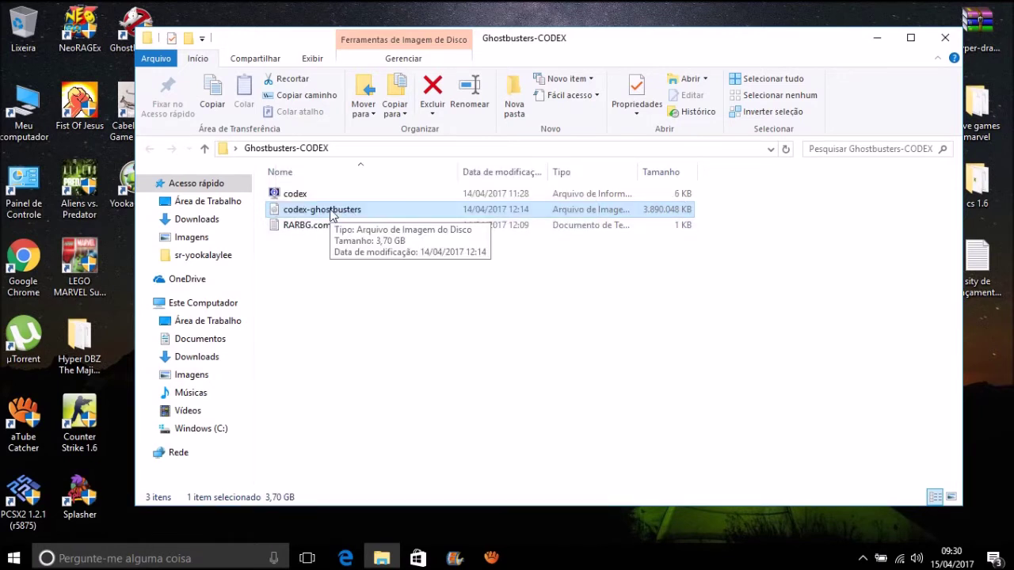
double_click(344, 211)
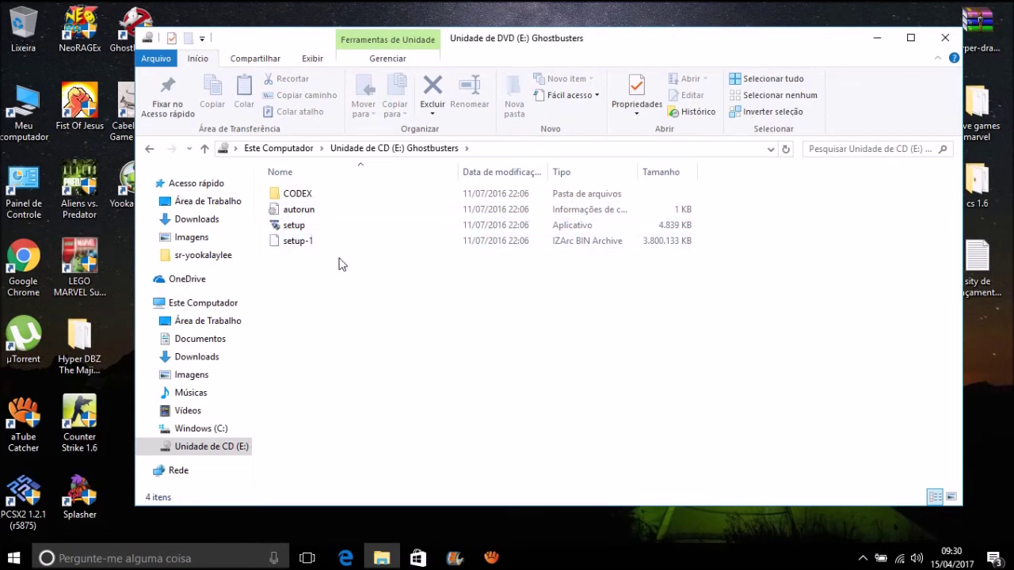
- Run the setup application from the mounted Ghostbusters disc as administrator
left_click(323, 234)
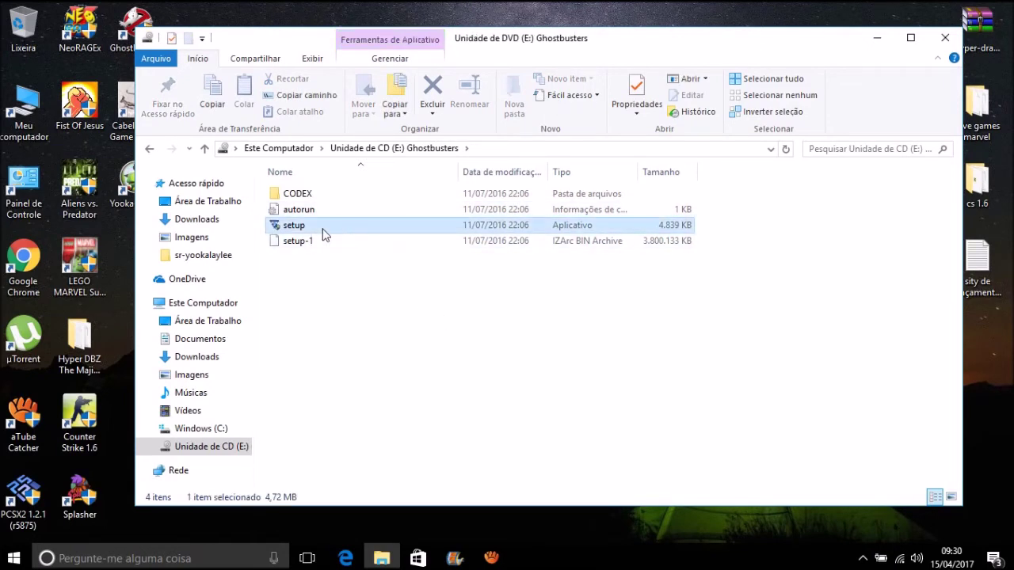
right_click(323, 234)
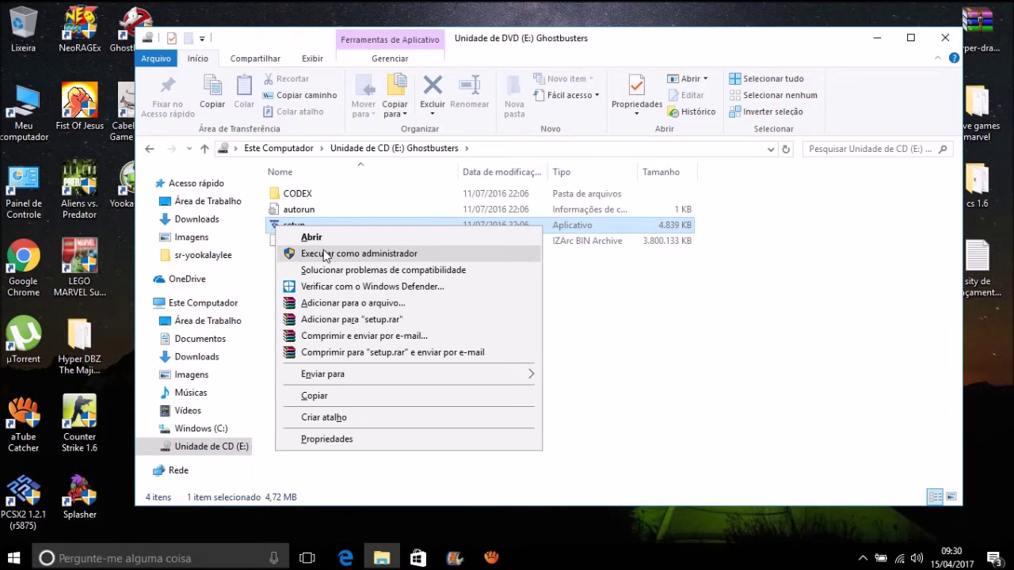
left_click(323, 253)
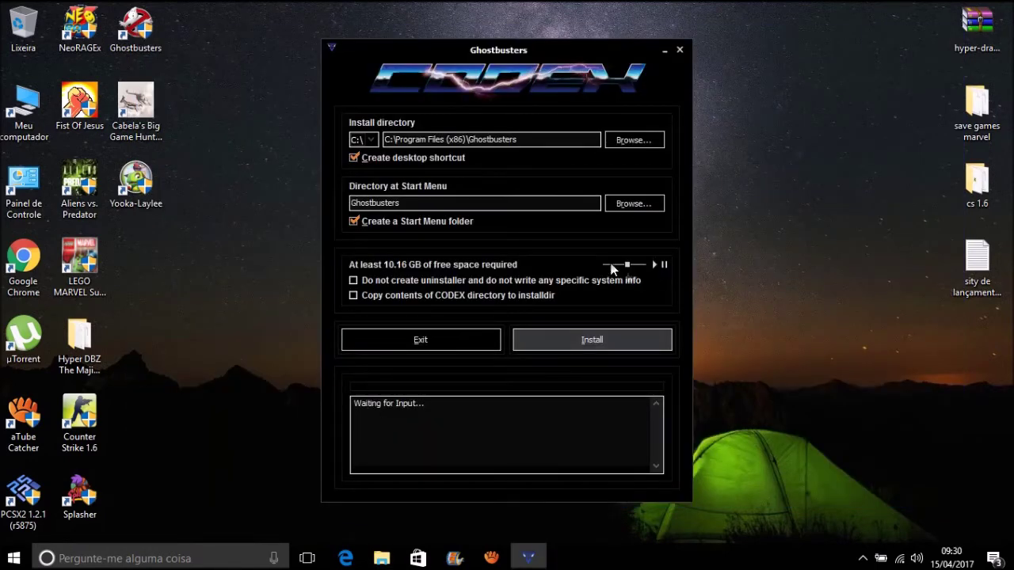
- Check the install directory path in the Ghostbusters installer, and exit without installing
left_click_drag(543, 146, 366, 143)
left_click(553, 144)
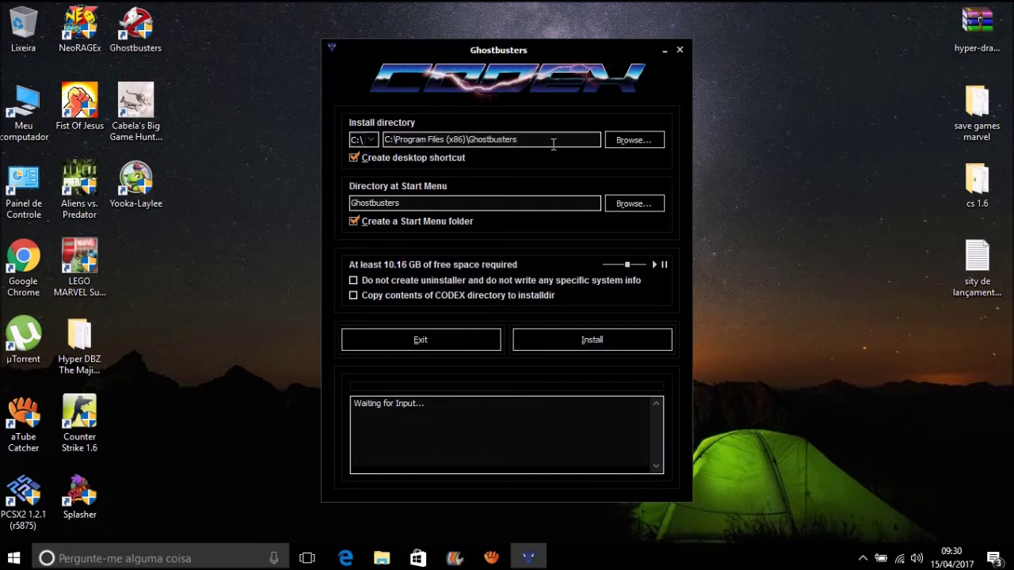
left_click_drag(538, 141, 385, 135)
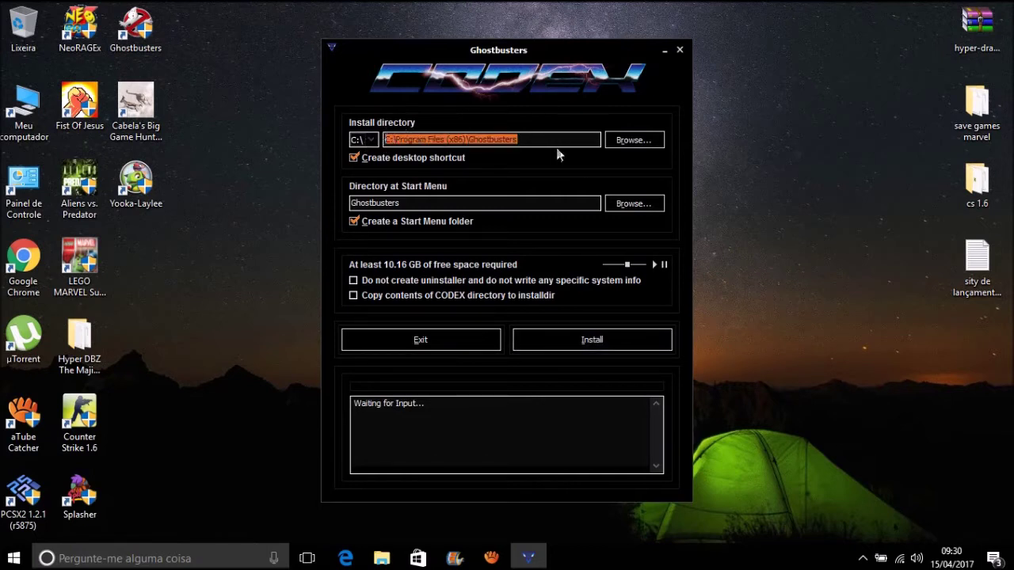
left_click(533, 144)
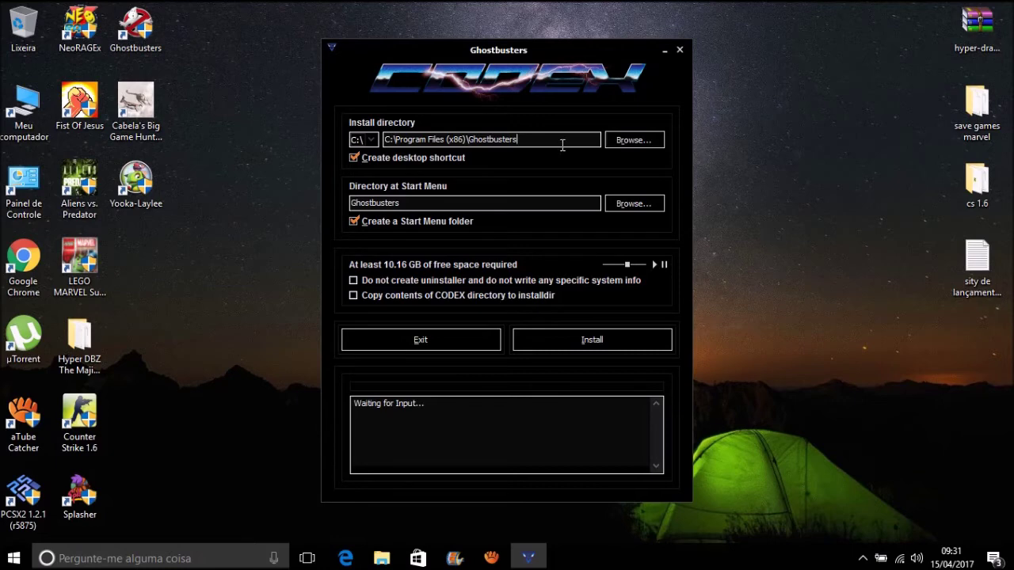
double_click(469, 138)
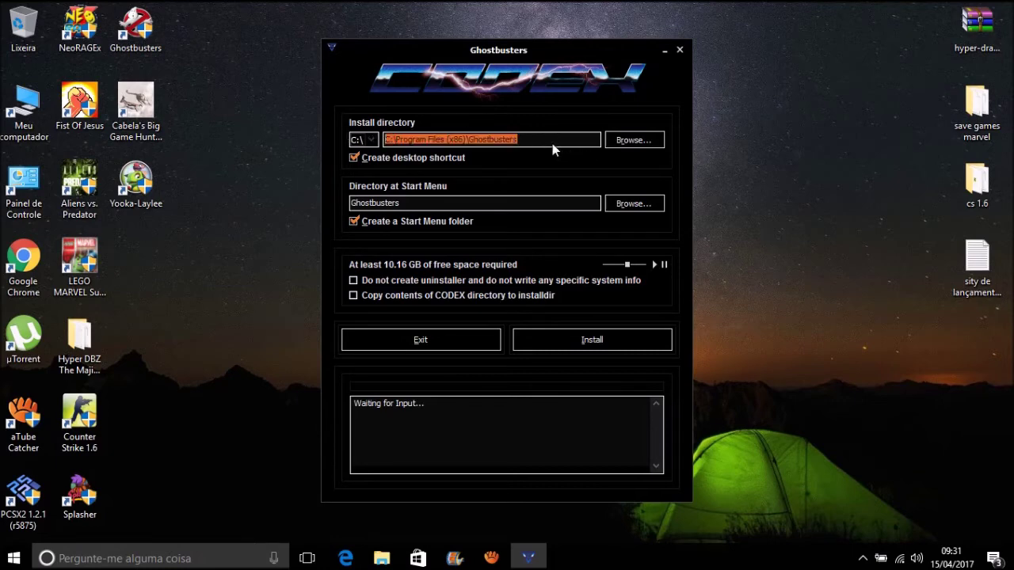
left_click(552, 143)
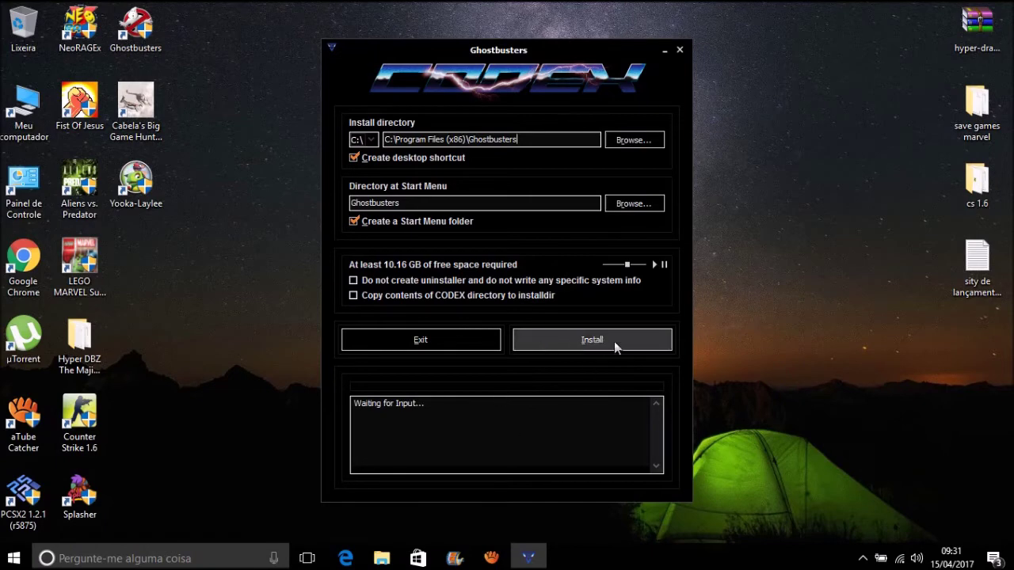
left_click(426, 343)
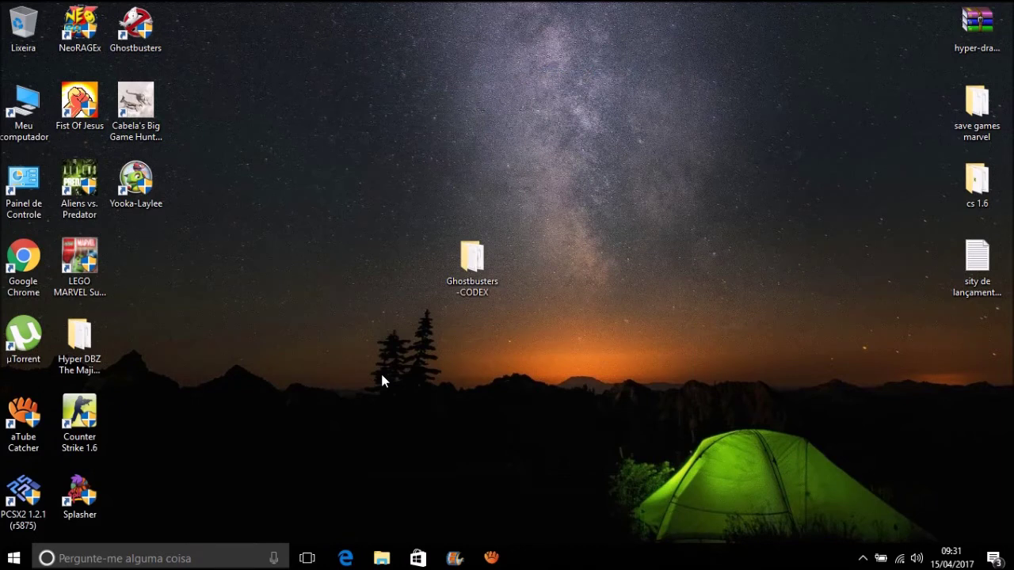
- Move the Ghostbusters shortcut to the open desktop area beside the Ghostbusters-CODEX folder
left_click_drag(135, 27, 317, 273)
left_click_drag(210, 230, 141, 28)
left_click(166, 187)
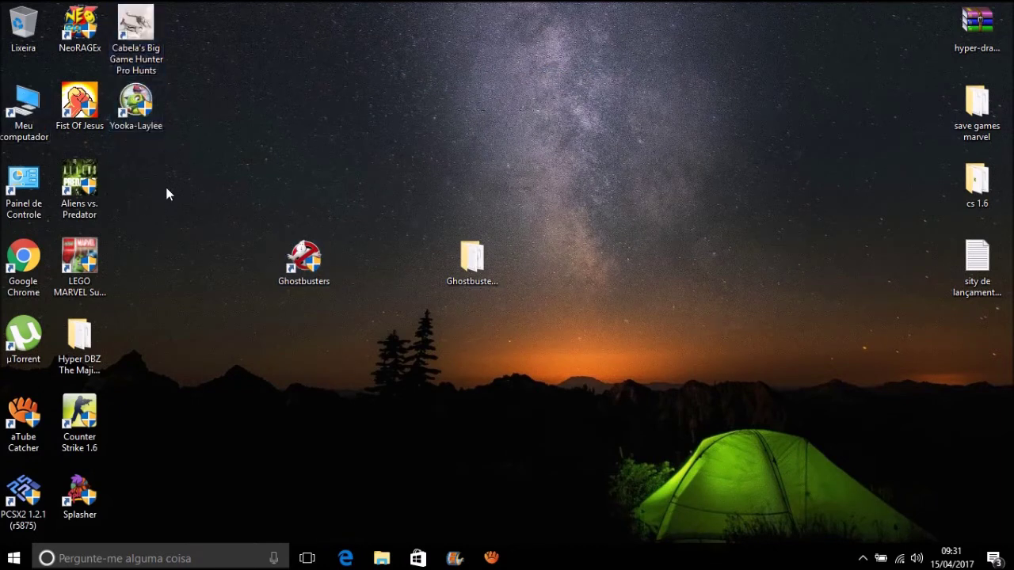
mouse_move(316, 286)
left_mouse_down()
mouse_move(215, 235)
mouse_move(332, 278)
left_mouse_up()
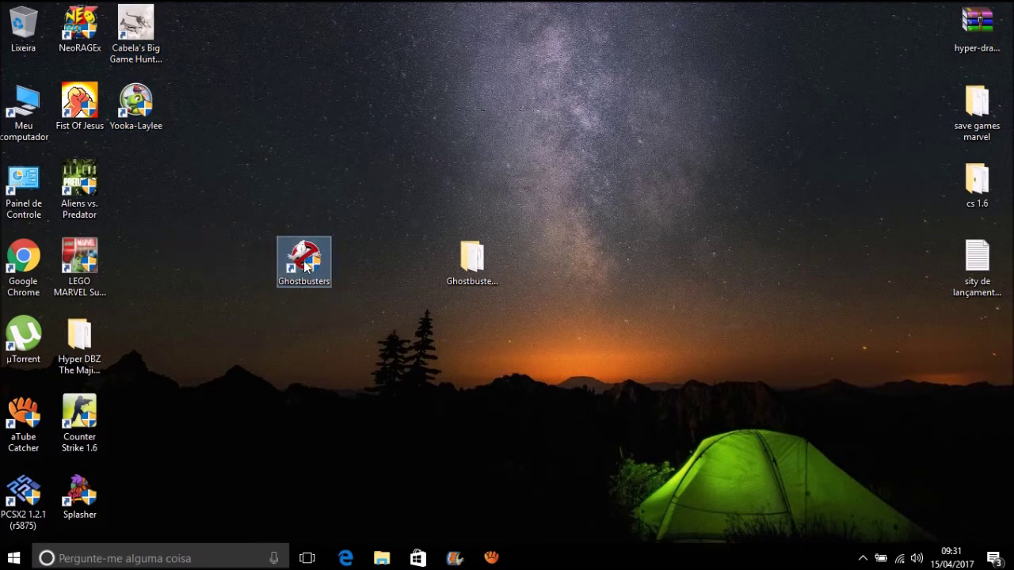
left_click(166, 211)
- Open the CODEX folder on the mounted Ghostbusters DVD drive (E:)
double_click(24, 107)
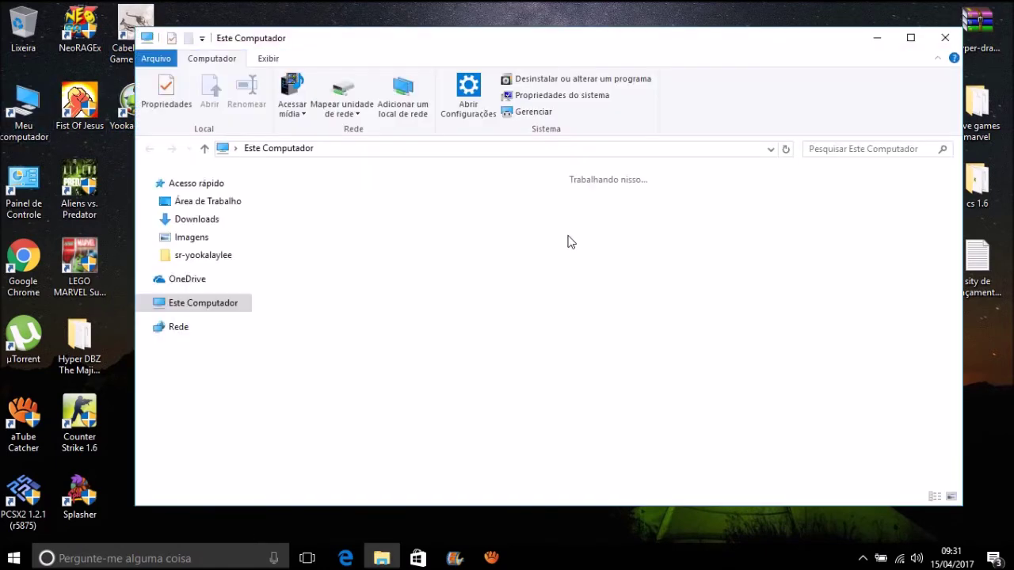
double_click(740, 301)
key("Menu")
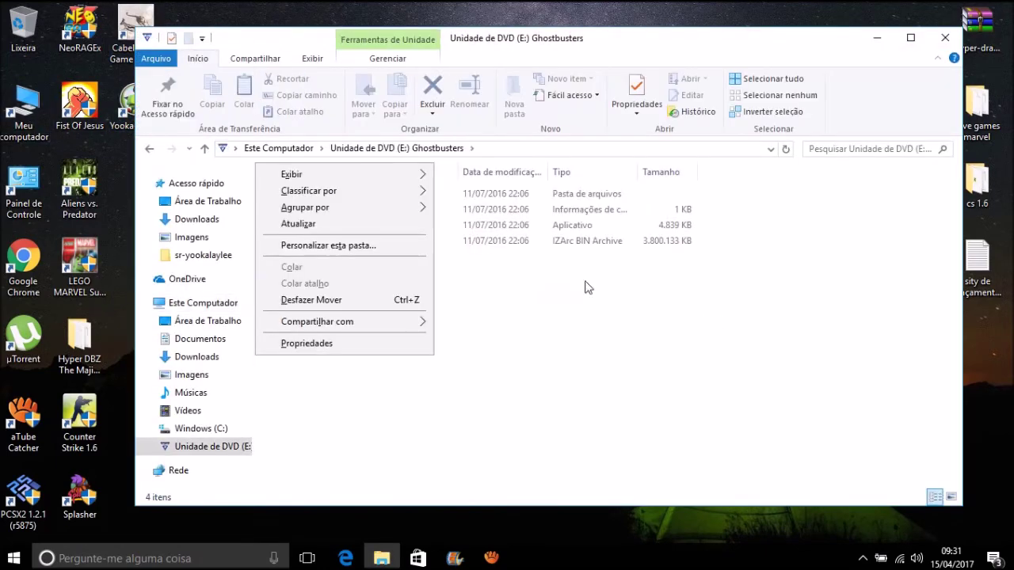
left_click(389, 225)
double_click(362, 194)
- Copy the Engine and Ghostbusters folders from the CODEX folder and close its window
left_click_drag(451, 287, 296, 196)
right_click(296, 196)
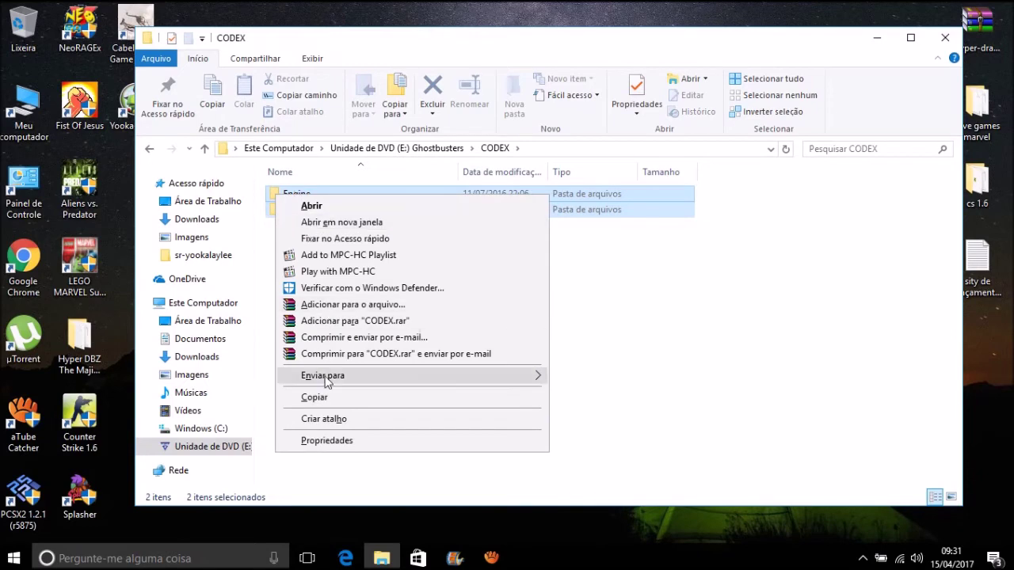
left_click(346, 400)
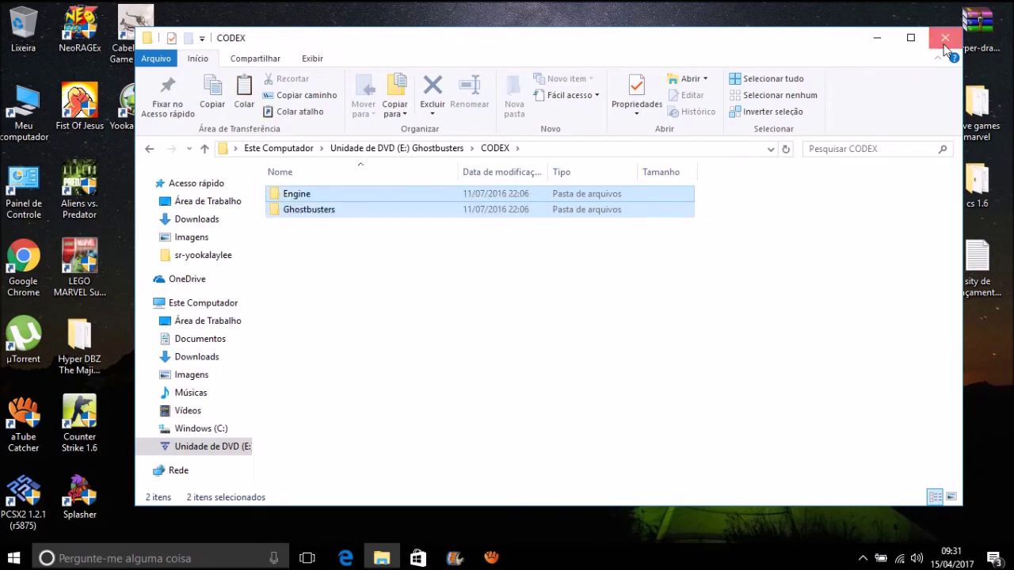
left_click(945, 38)
- Open the installed game's folder, C:\Program Files (x86)\Ghostbusters
double_click(24, 107)
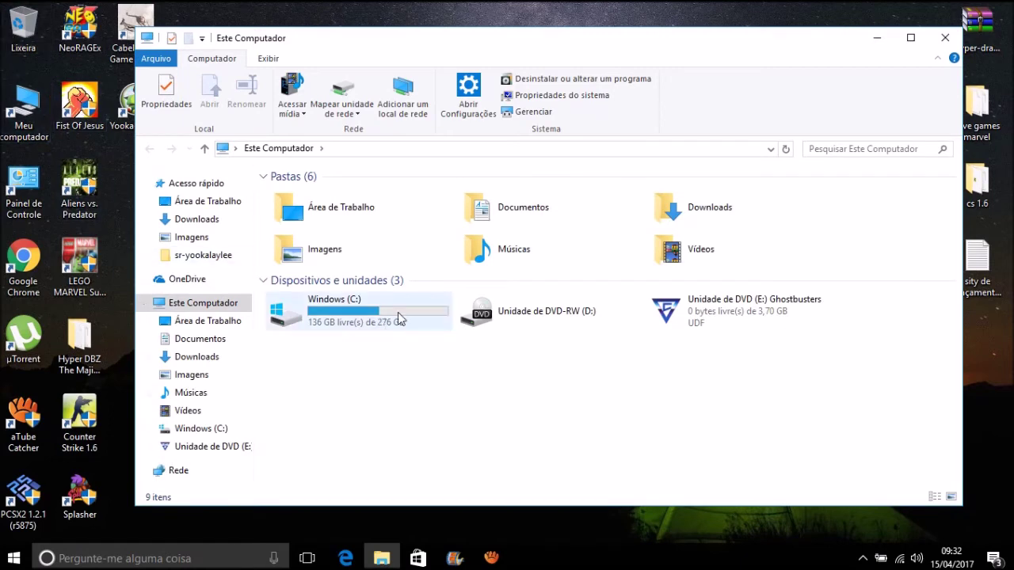
double_click(400, 318)
left_click(339, 260)
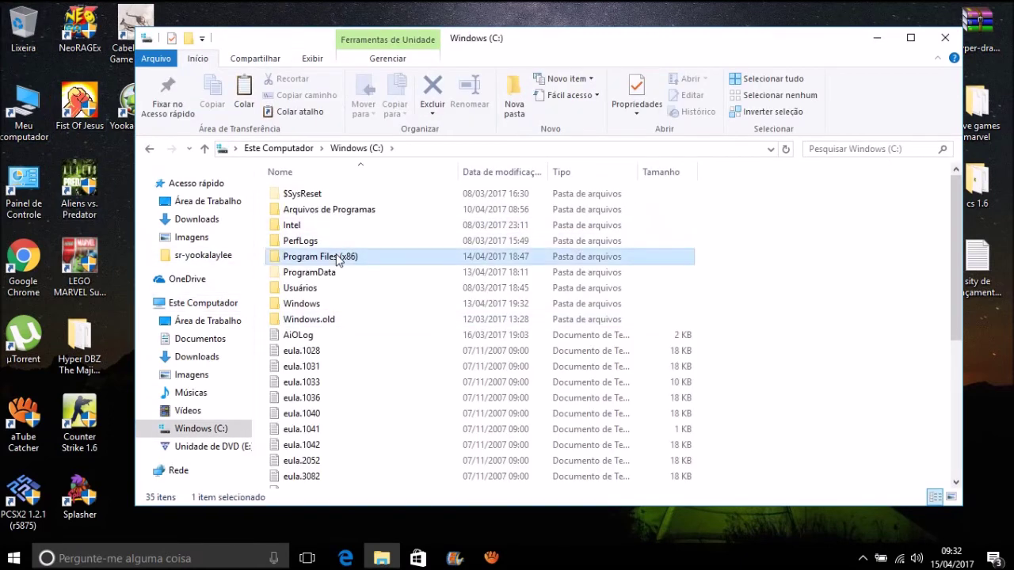
double_click(339, 259)
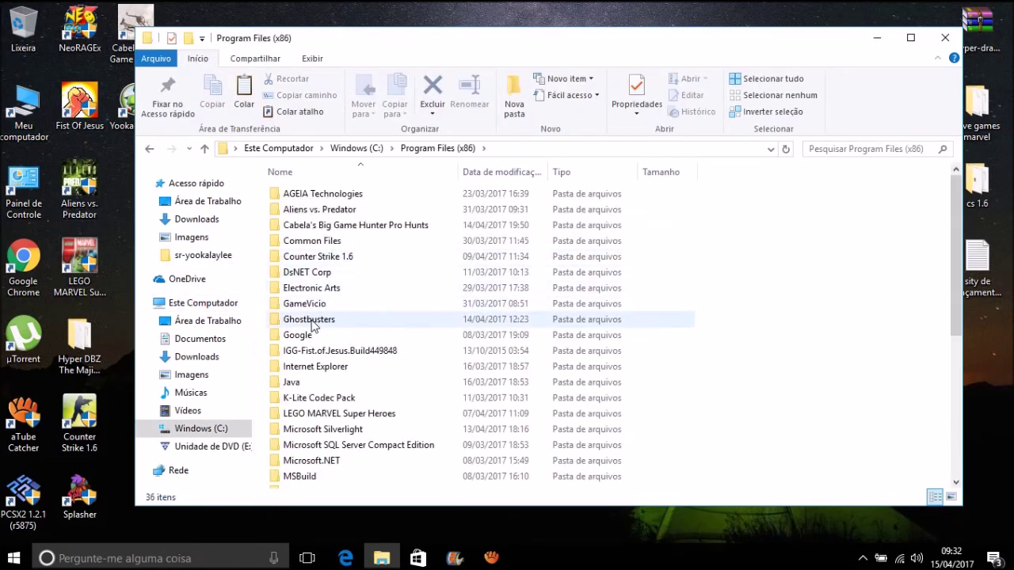
double_click(312, 322)
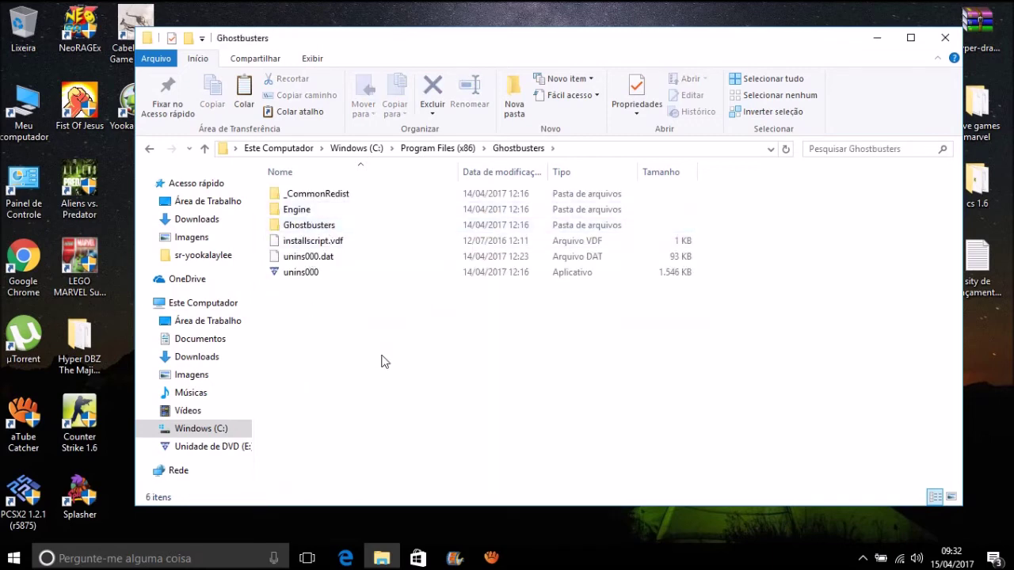
- Paste the copied Engine and Ghostbusters folders here, replacing the existing files and granting administrator permission for all current items
right_click(255, 376)
left_click(301, 272)
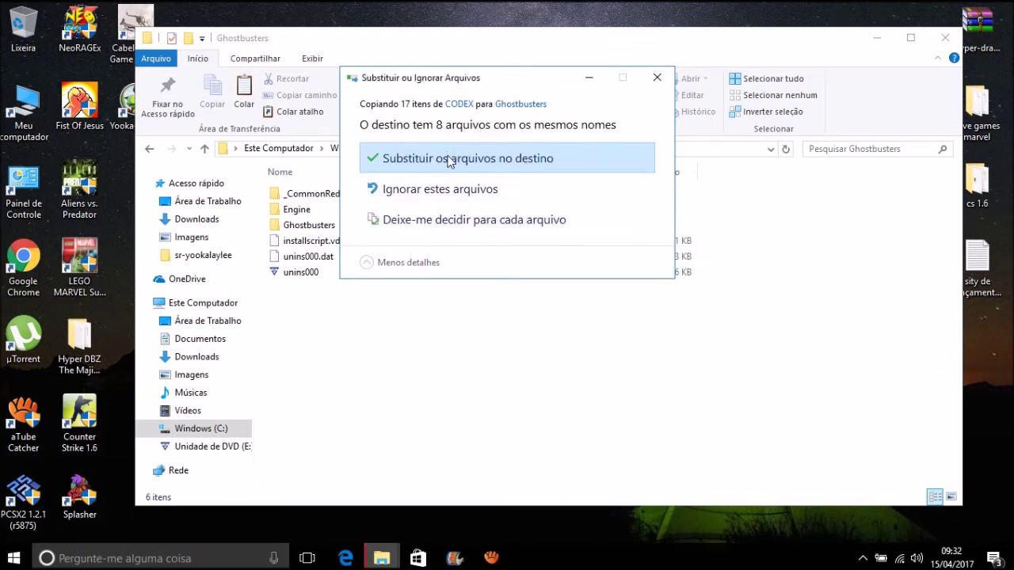
left_click(449, 162)
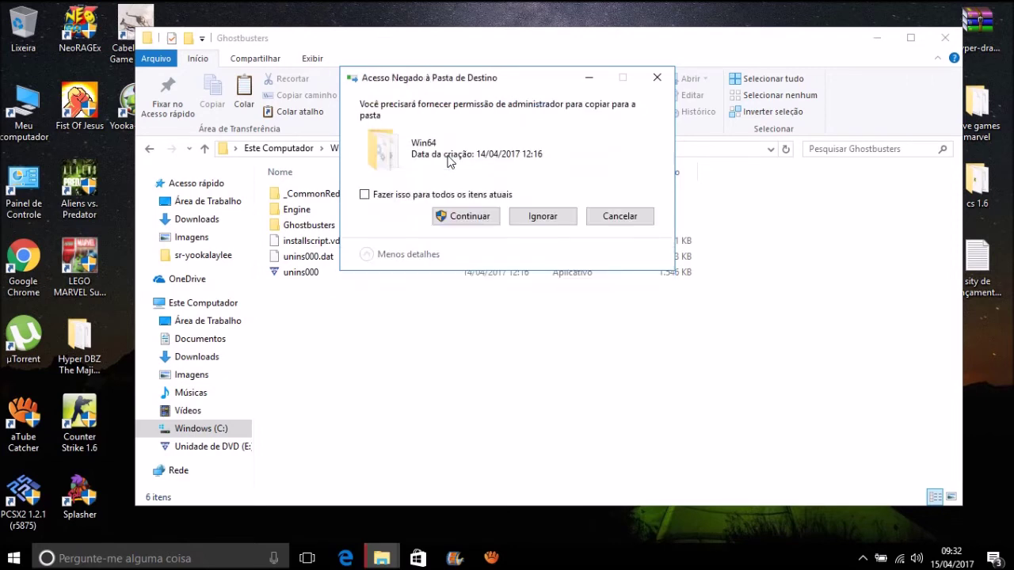
left_click(455, 197)
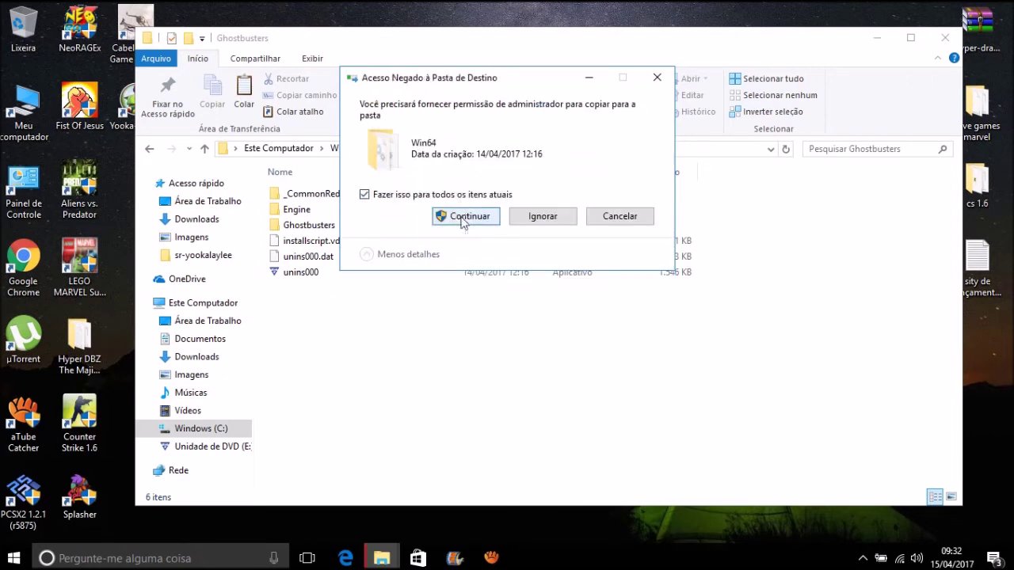
left_click(467, 216)
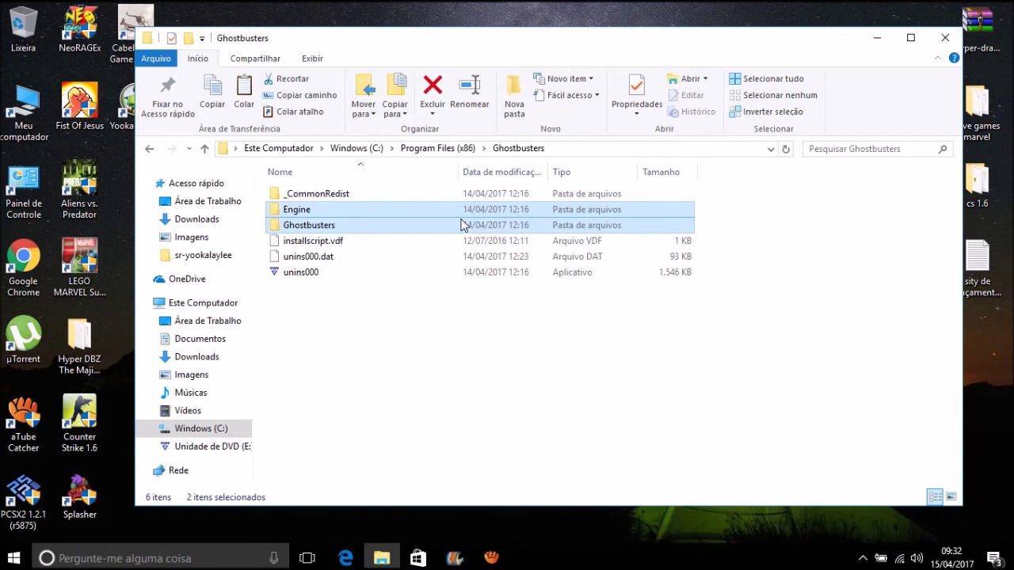
left_click(459, 370)
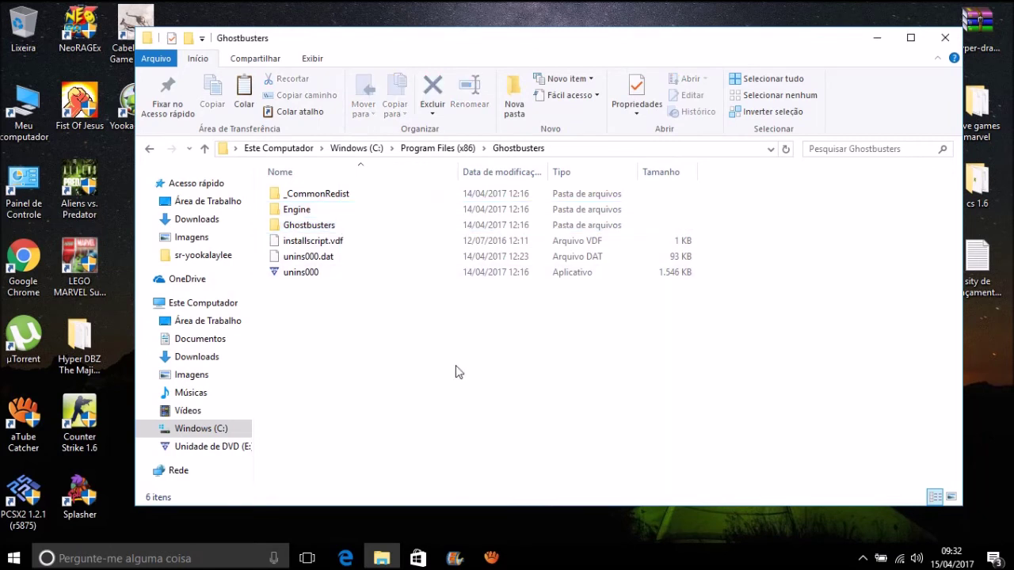
- Create a desktop shortcut to the Ghostbusters application in the Ghostbusters\Binaries\Win64 subfolder, and close the folder window
double_click(333, 228)
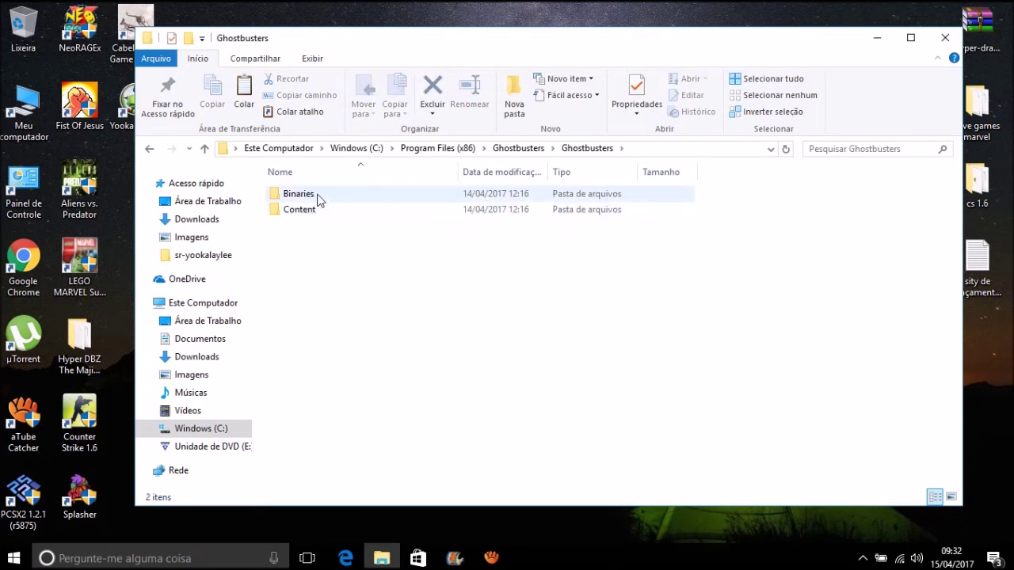
double_click(324, 196)
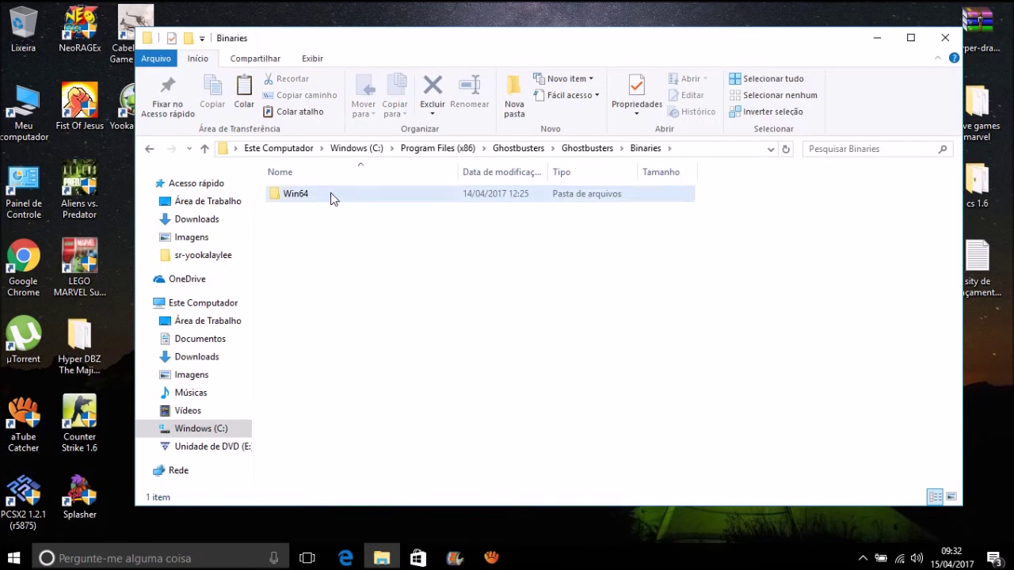
double_click(333, 198)
left_click(363, 211)
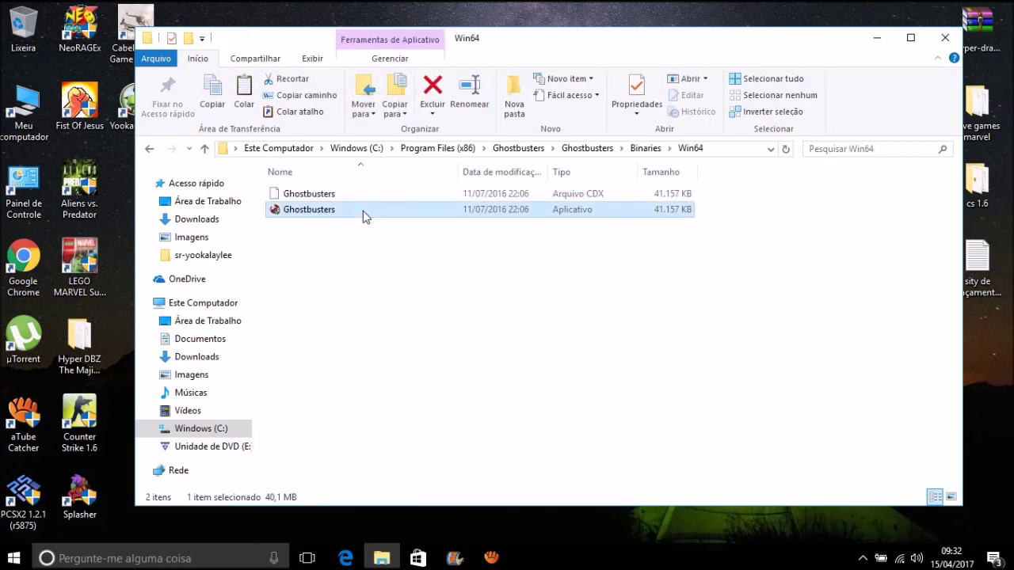
right_click(370, 213)
mouse_move(534, 403)
left_click(595, 402)
left_click(945, 39)
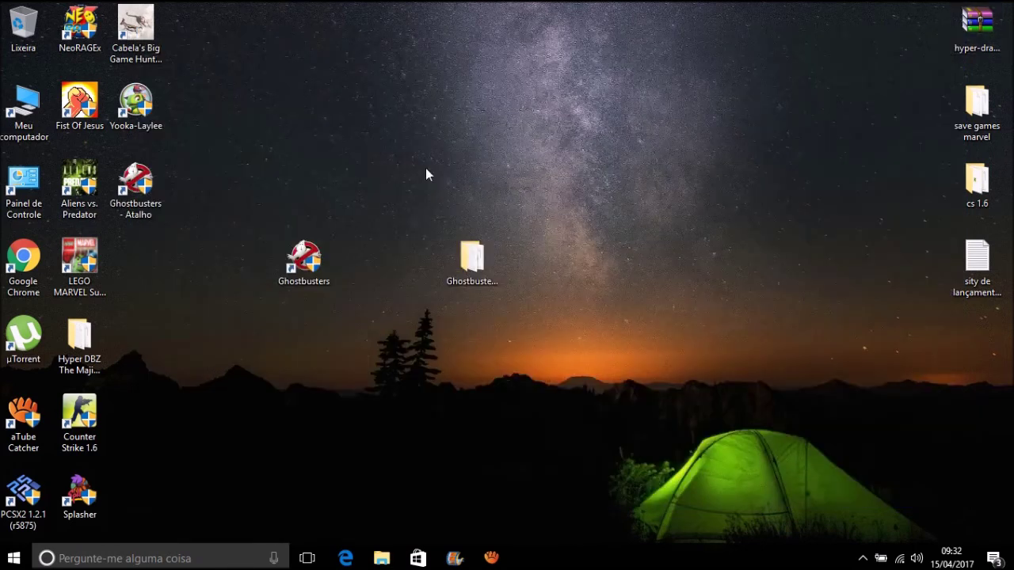
- Delete the old Ghostbusters shortcut in the open desktop area beside the Ghostbusters-CODEX folder
left_click(301, 266)
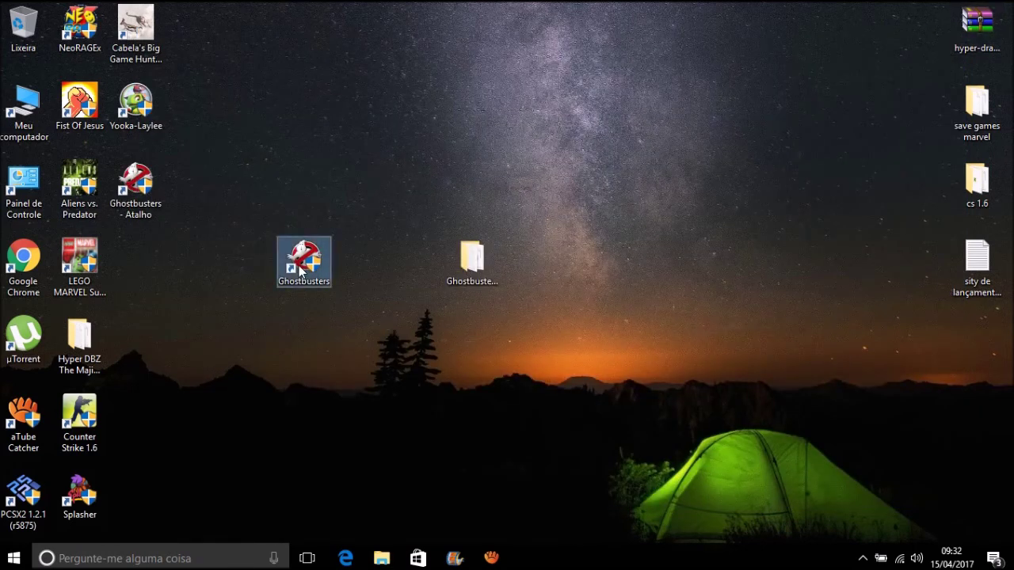
right_click(301, 269)
left_click(314, 487)
- Rename the Ghostbusters - Atalho desktop shortcut to Ghostbusters in its properties
left_click(148, 193)
right_click(147, 193)
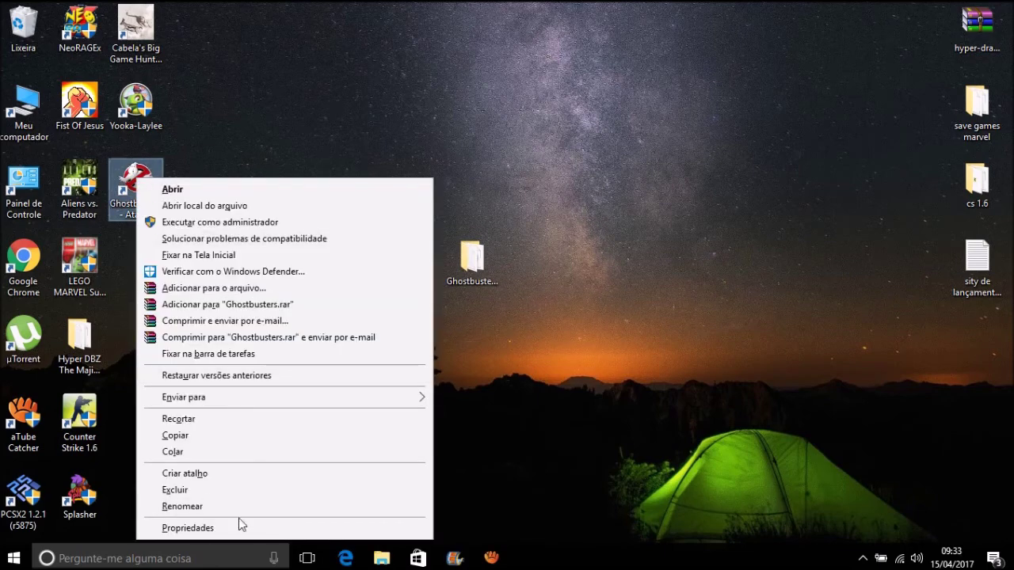
left_click(148, 175)
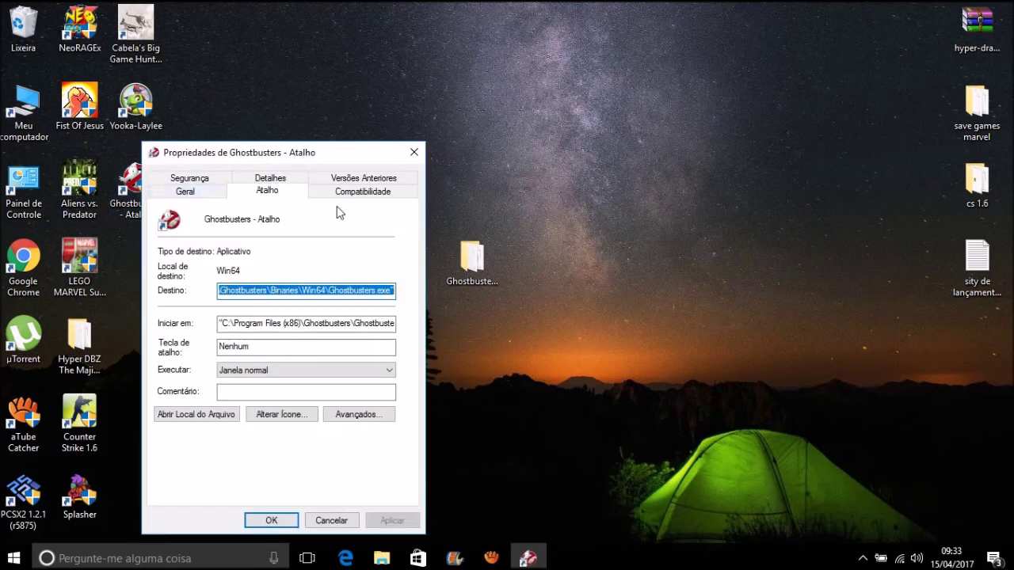
left_click(185, 195)
left_click_drag(314, 225, 264, 220)
key("BackSpace")
- Make sure Executar este programa como administrador is enabled in the shortcut's compatibility settings, and confirm the properties
left_click(362, 193)
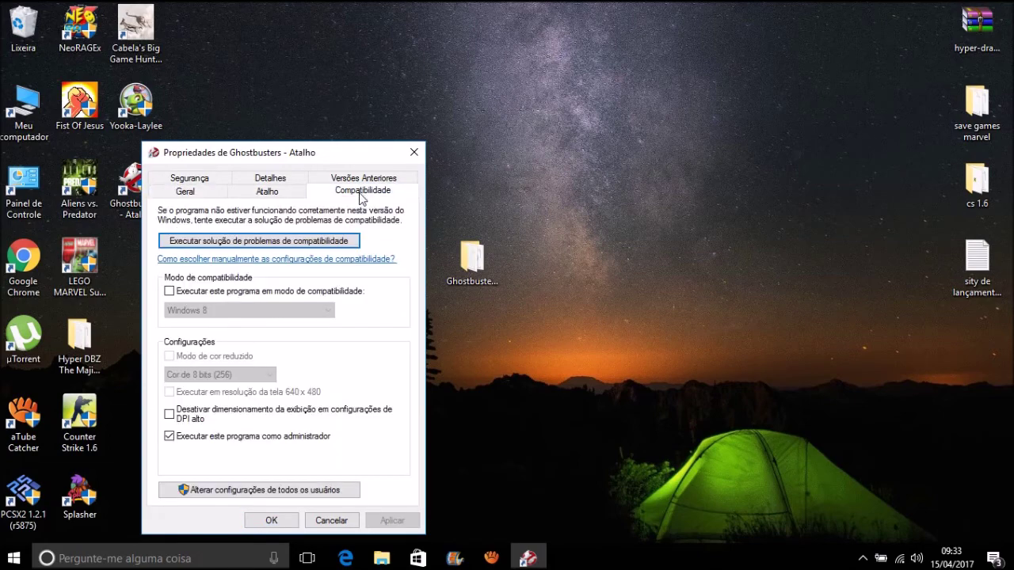
left_click(187, 437)
left_click(271, 520)
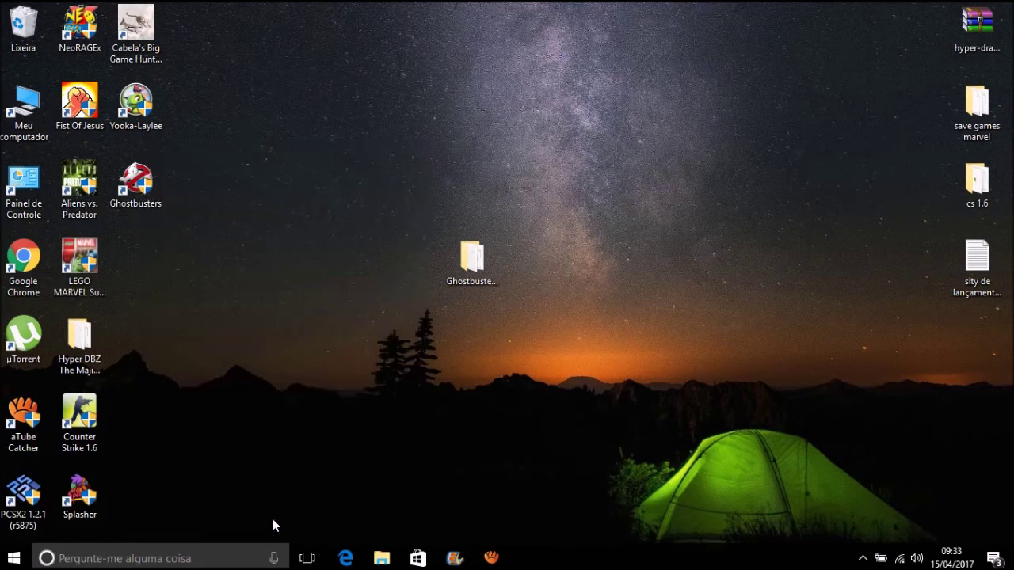
left_click_drag(8, 8, 261, 317)
left_click(261, 315)
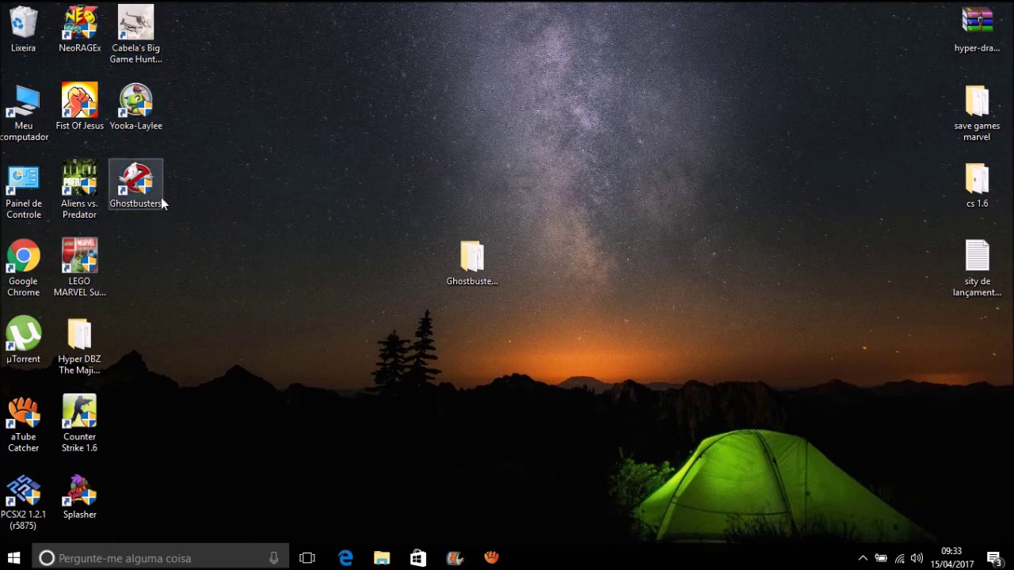
mouse_move(223, 280)
left_mouse_down()
mouse_move(31, 32)
mouse_move(241, 283)
left_mouse_up()
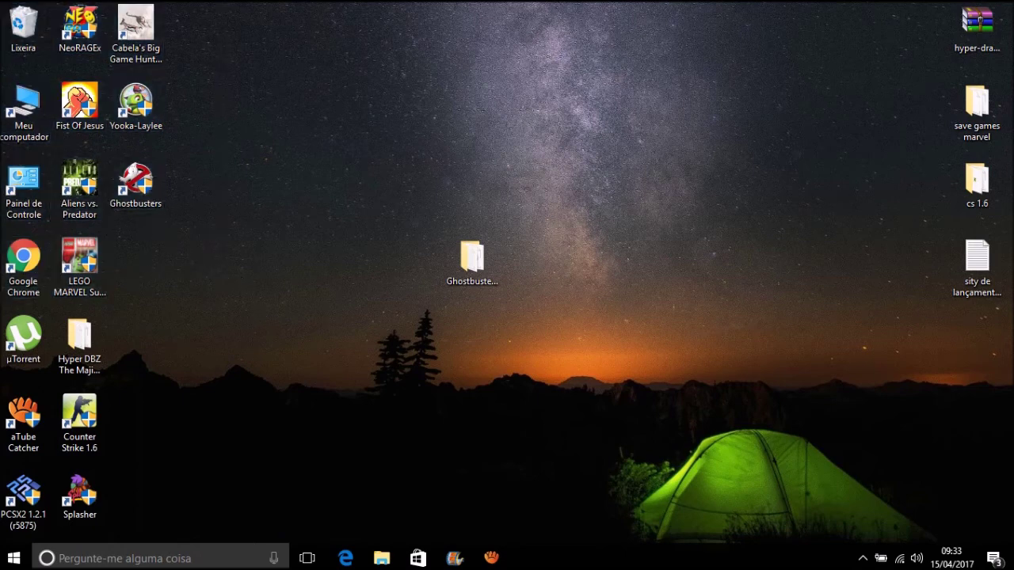
- Empty the Recycle Bin, confirming the permanent deletion of its contents
left_click(32, 43)
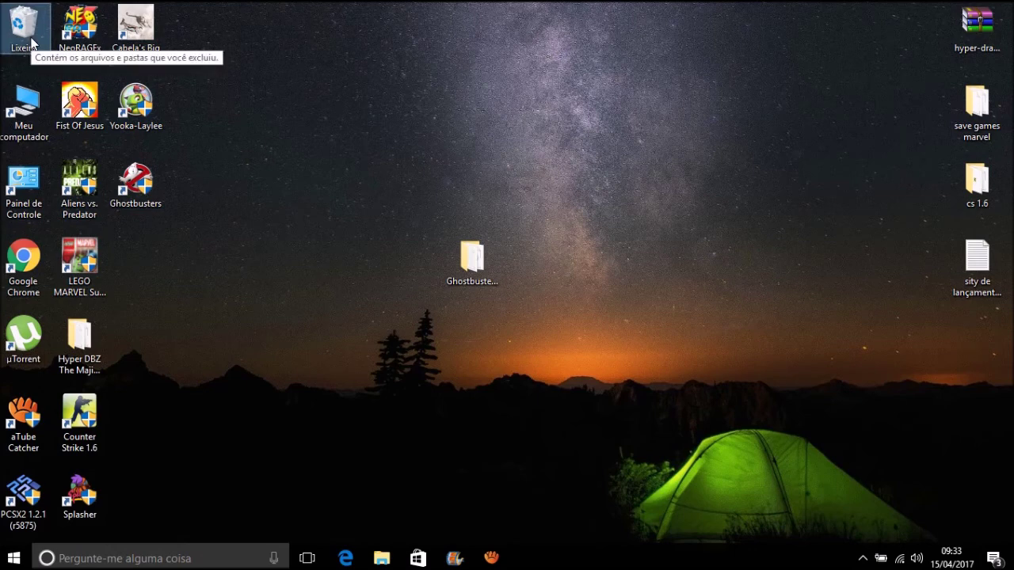
right_click(32, 44)
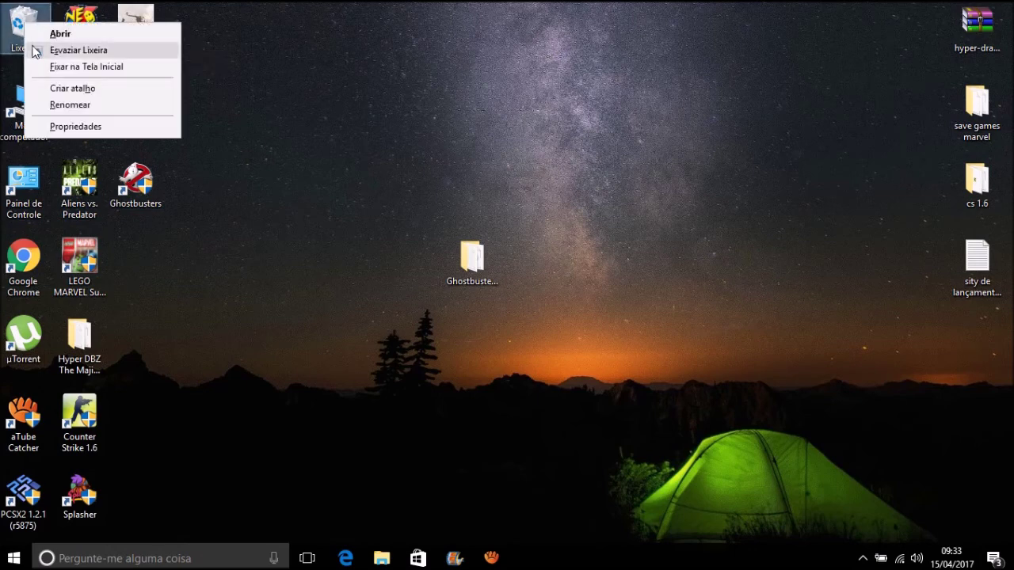
left_click(42, 50)
left_click(566, 339)
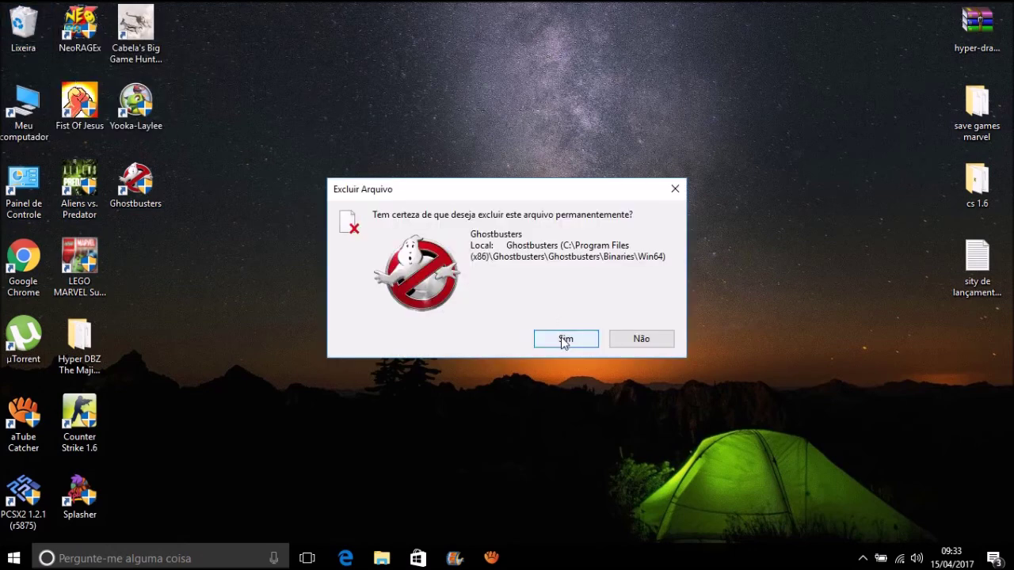
left_click_drag(239, 299, 253, 323)
left_click(230, 216)
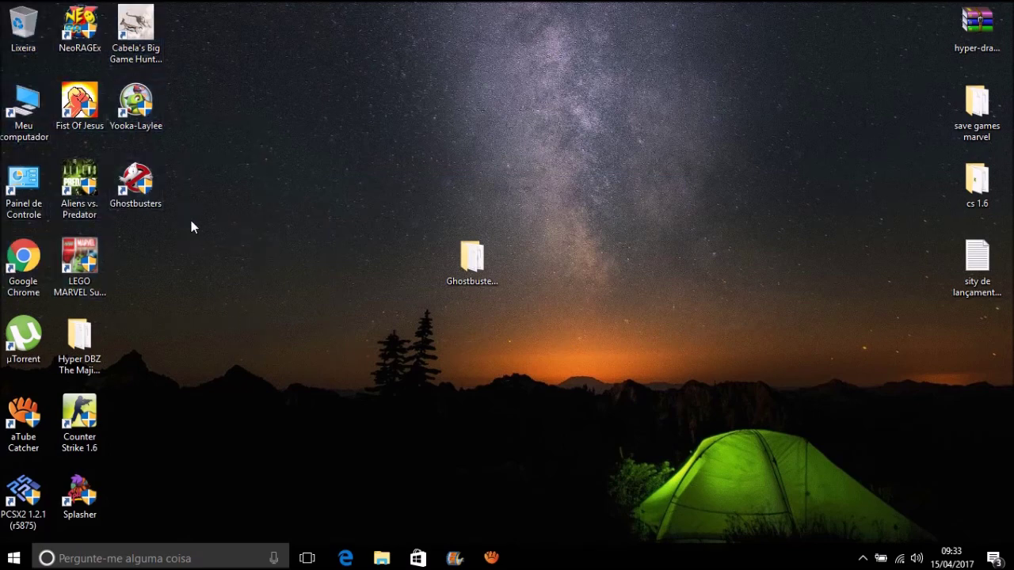
left_click_drag(191, 220, 304, 182)
left_click(45, 22)
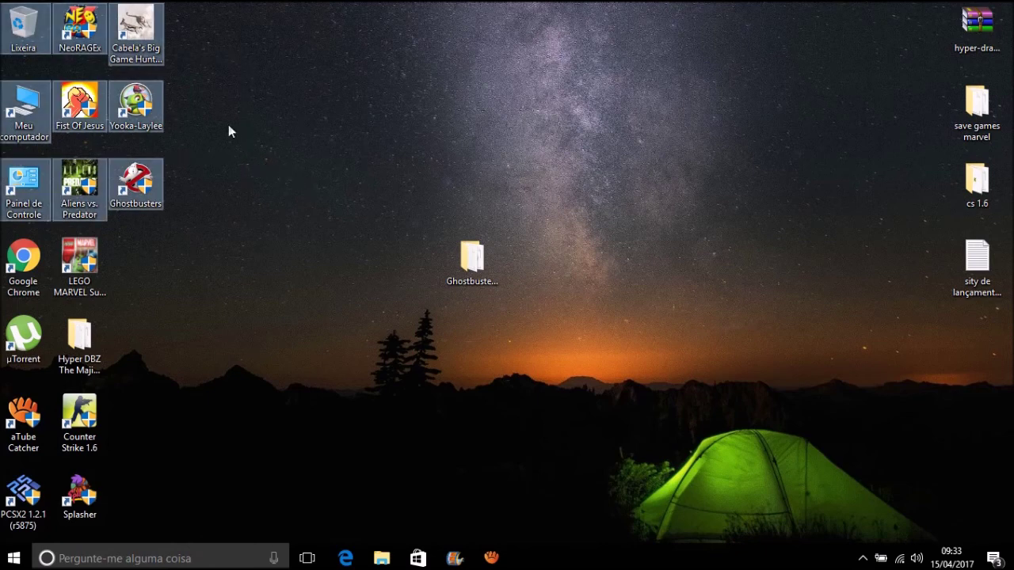
left_click_drag(2, 2, 334, 233)
left_click(271, 212)
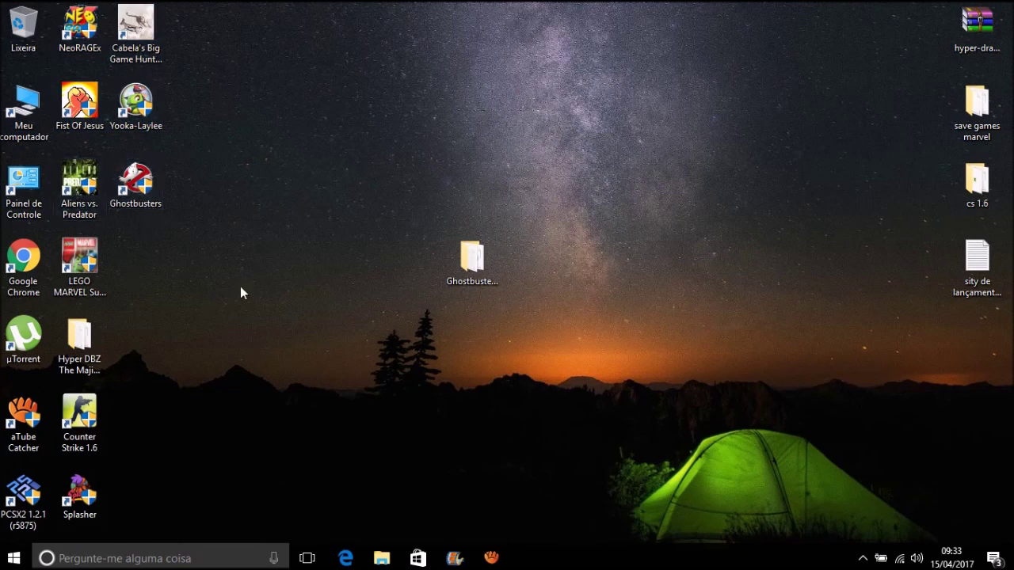